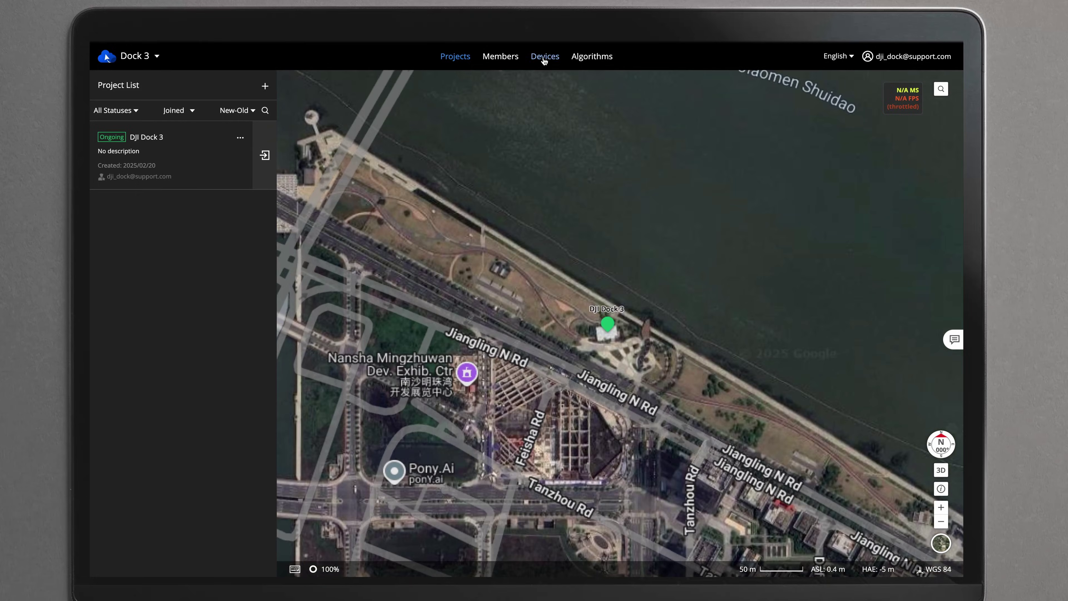
Set Dock 3's project to DJI Dock 3 in the device list and confirm the move
left_click(533, 58)
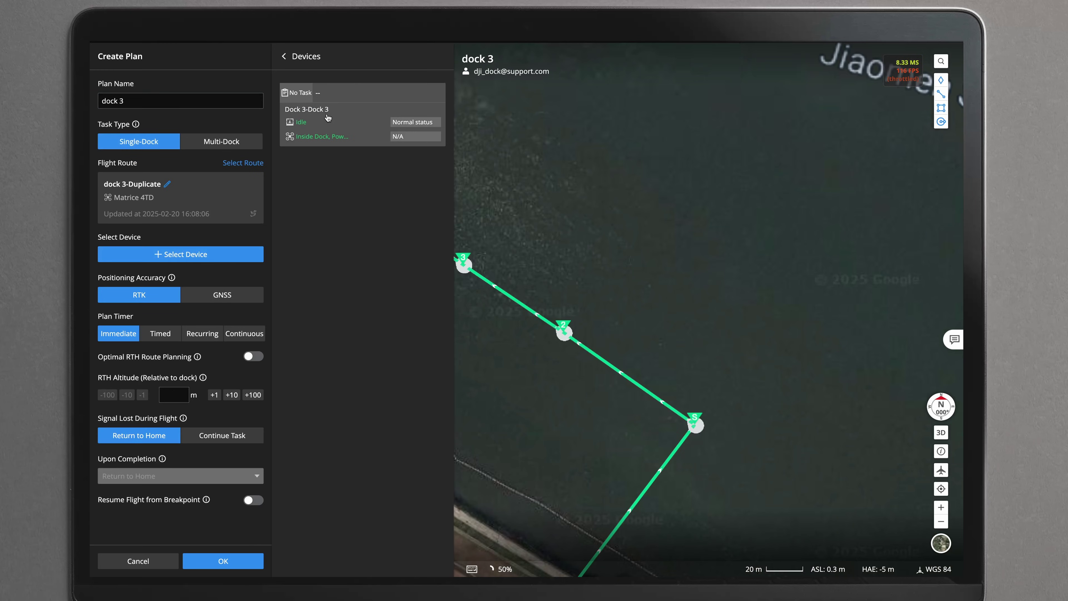
left_click(328, 118)
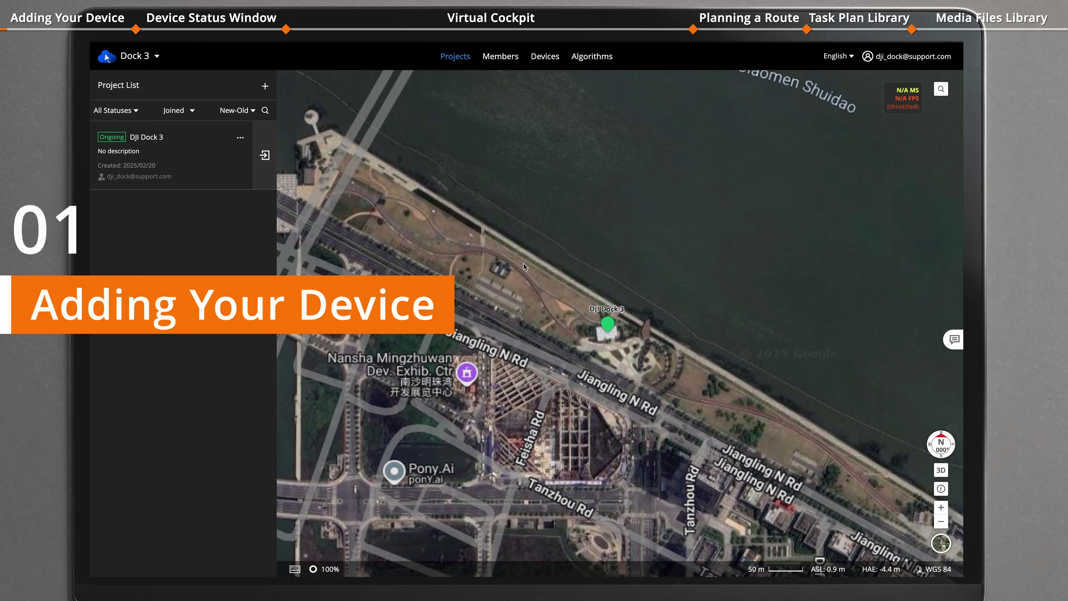
left_click(545, 56)
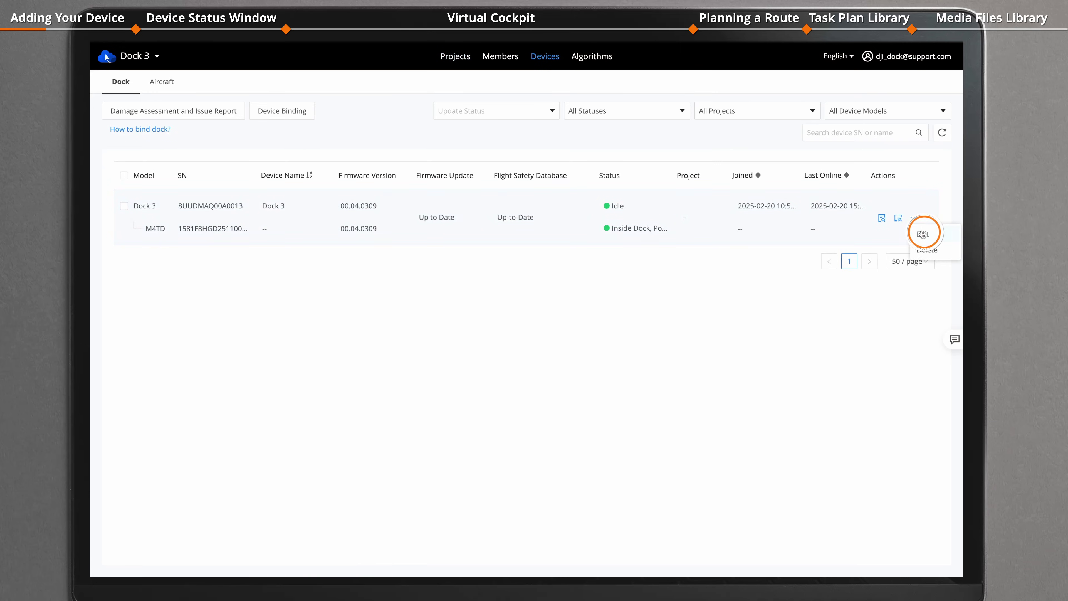
left_click(705, 258)
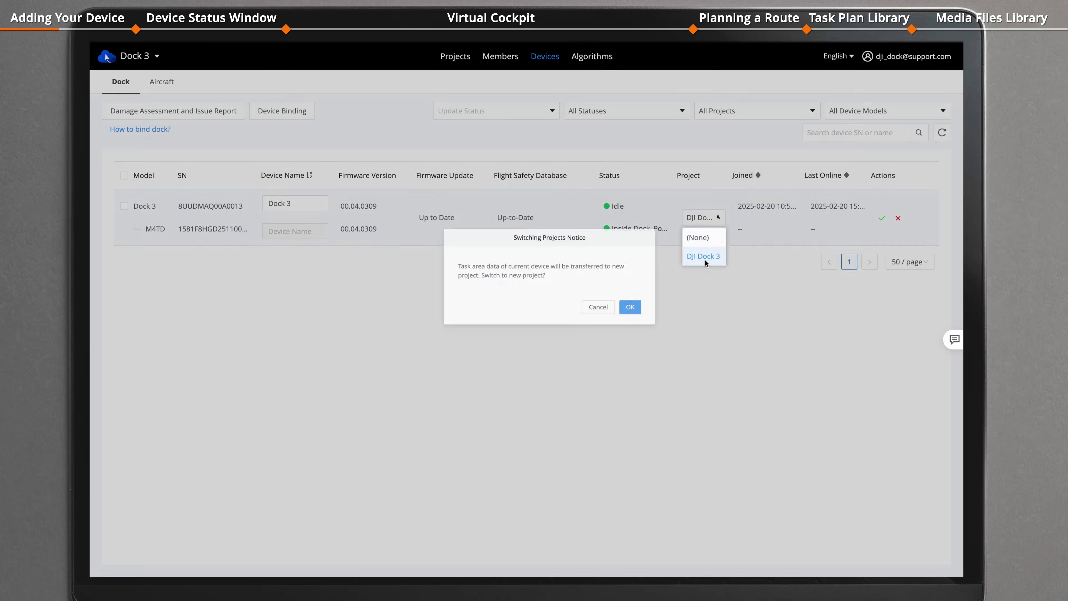
left_click(619, 314)
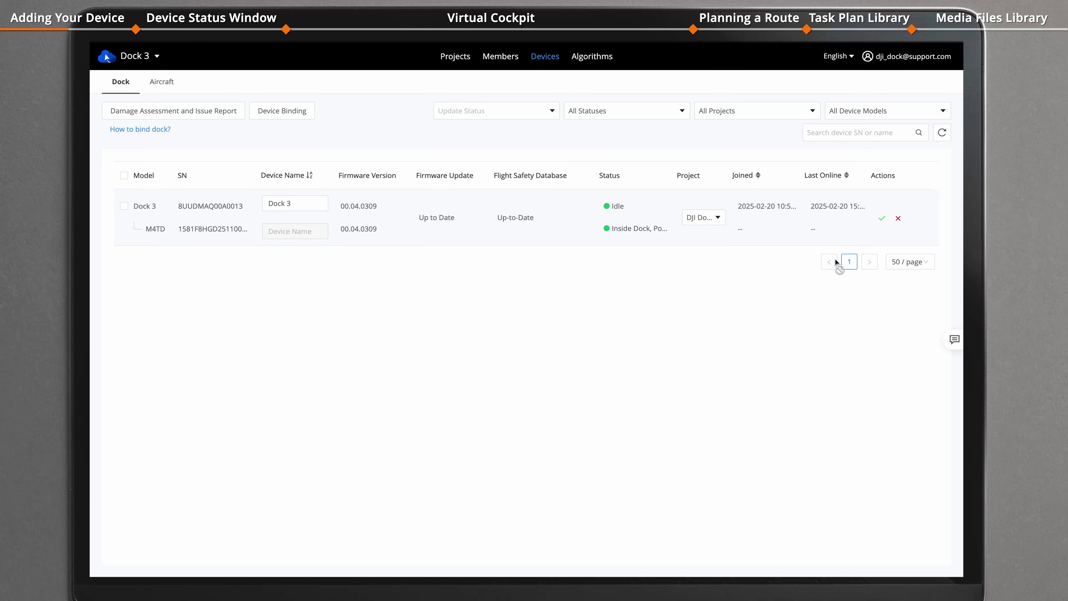
Save the dock's changes and enter the DJI Dock 3 project's map view
left_click(881, 220)
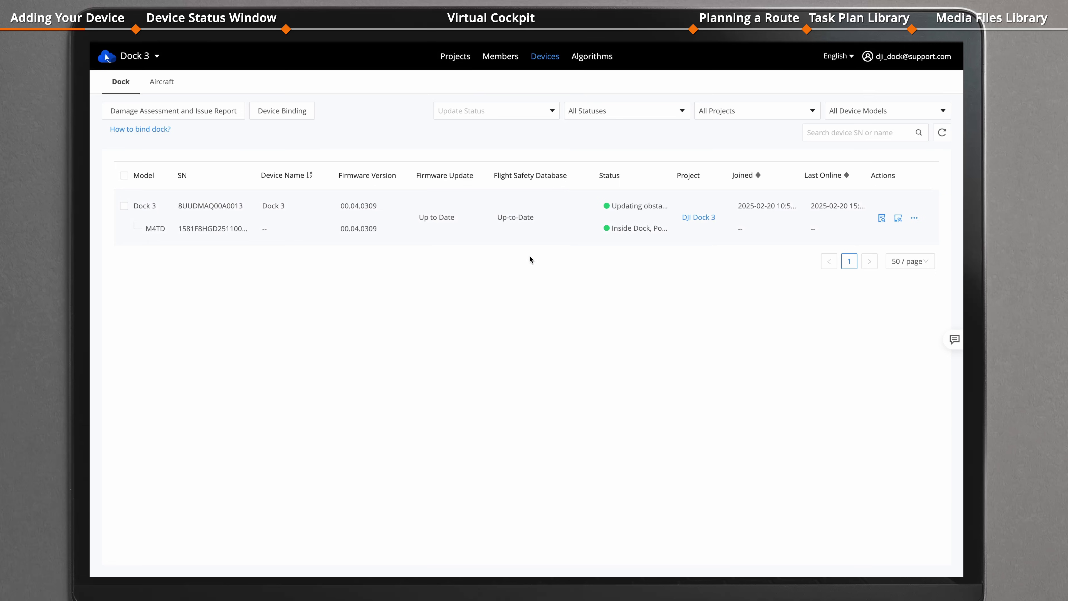
left_click(460, 58)
left_click(265, 150)
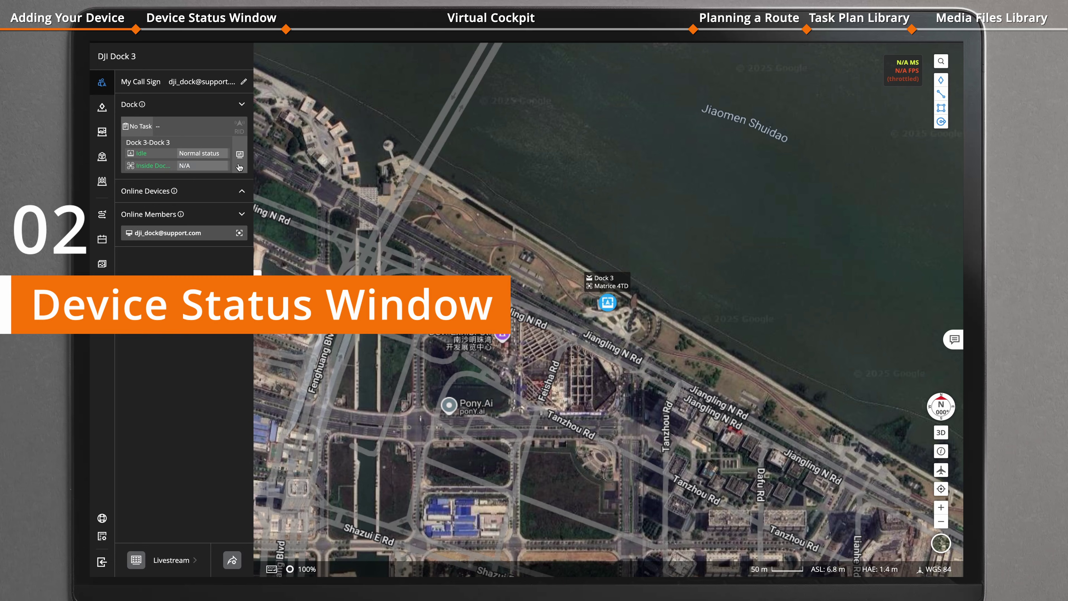
Check Dock 3's status, start its livestream, view its details, then open the M4TD Virtual Cockpit
left_click(240, 156)
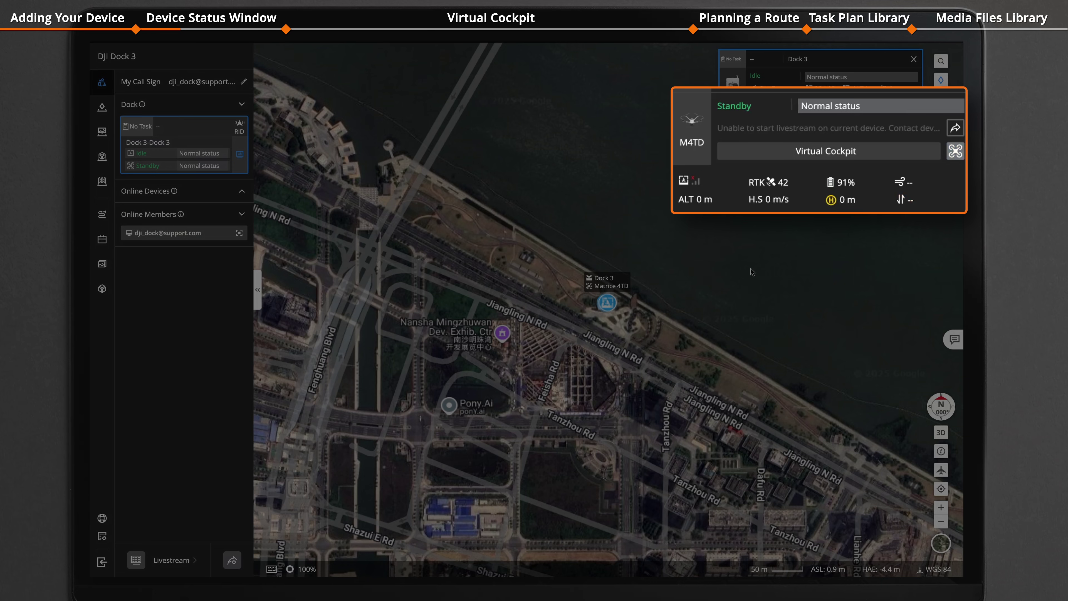
left_click(825, 102)
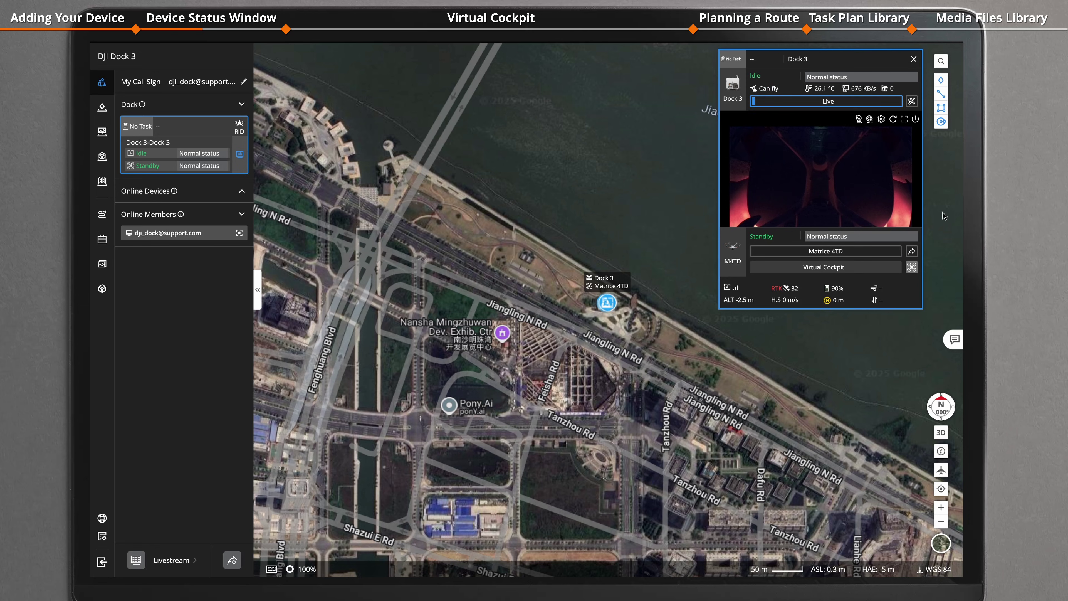
mouse_move(734, 87)
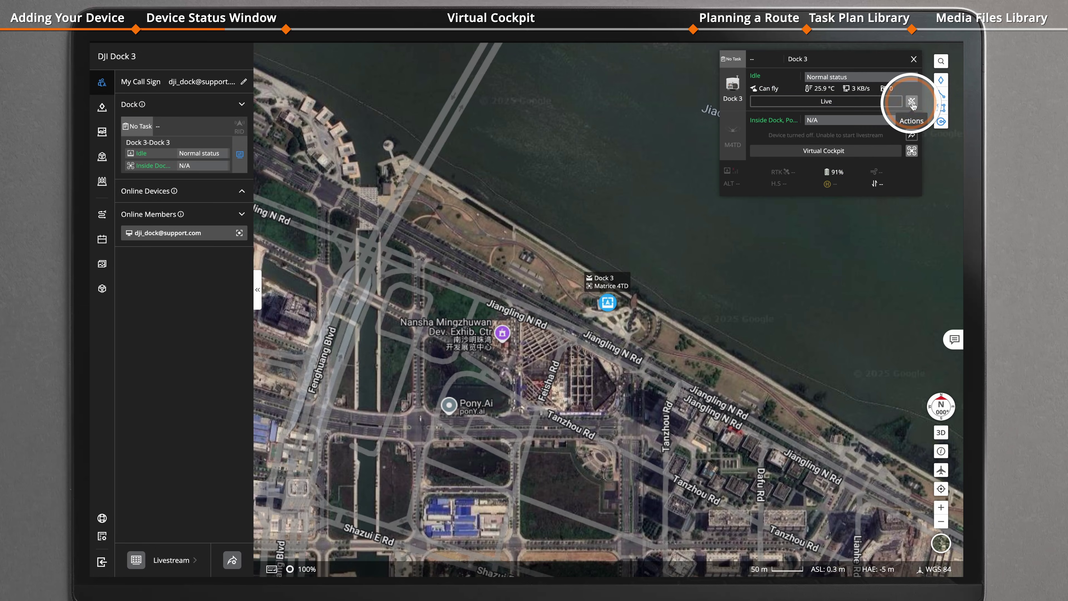
left_click(912, 102)
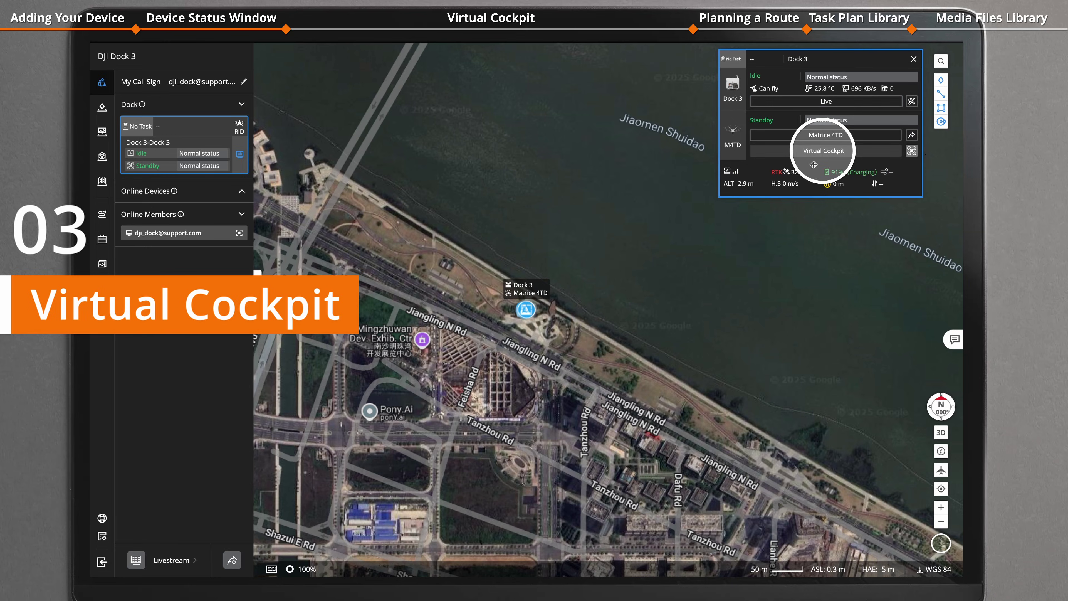
left_click(820, 150)
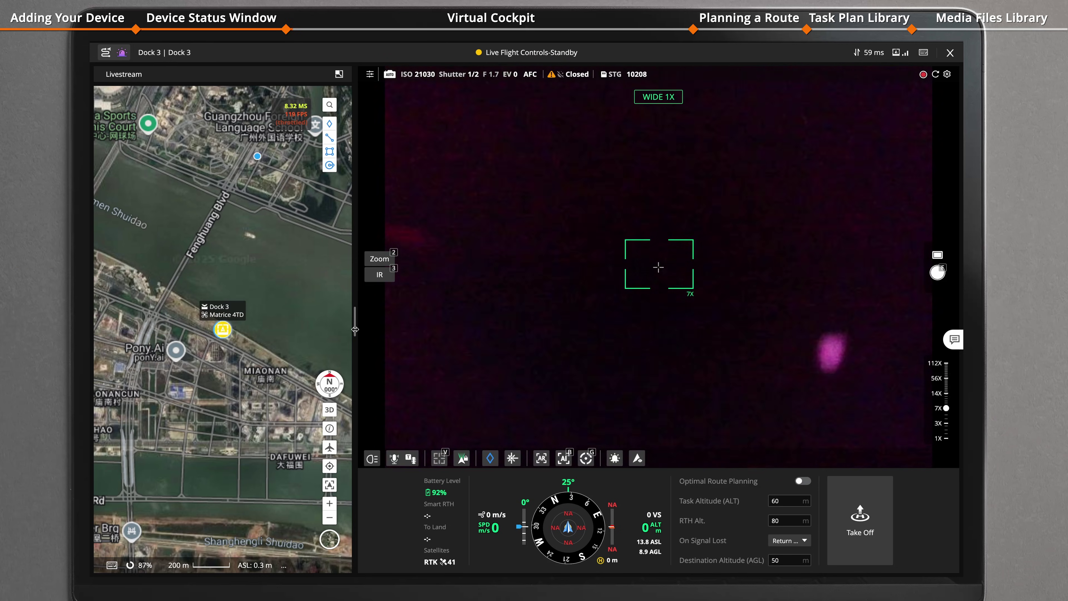
Widen the mini-map, set task altitude to 60 m, and launch the M4TD past the preflight check
mouse_move(355, 329)
left_mouse_down()
mouse_move(486, 333)
mouse_move(351, 331)
left_mouse_up()
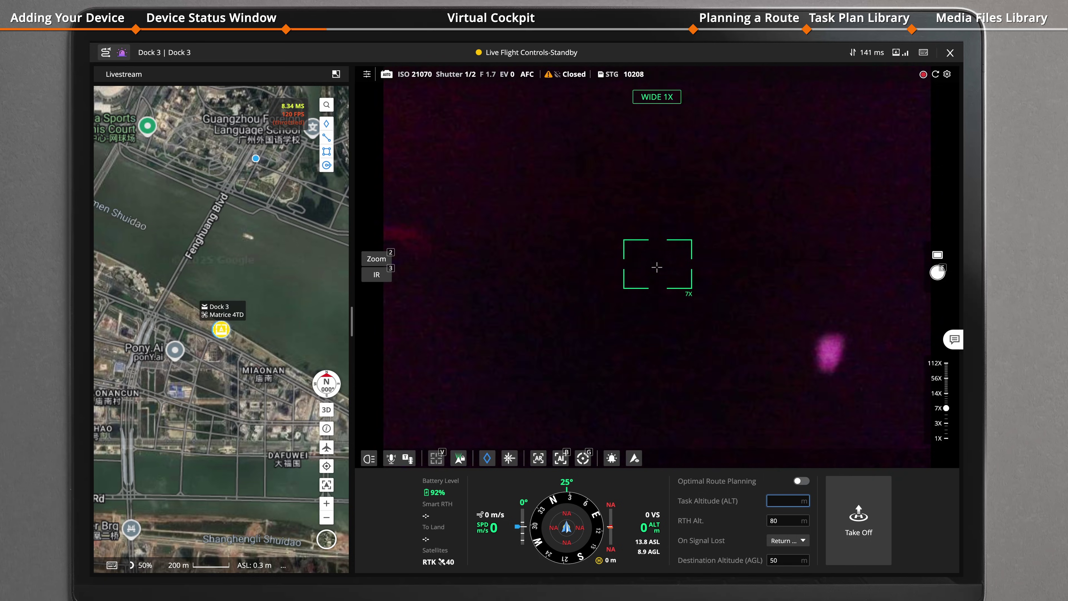
key("Return")
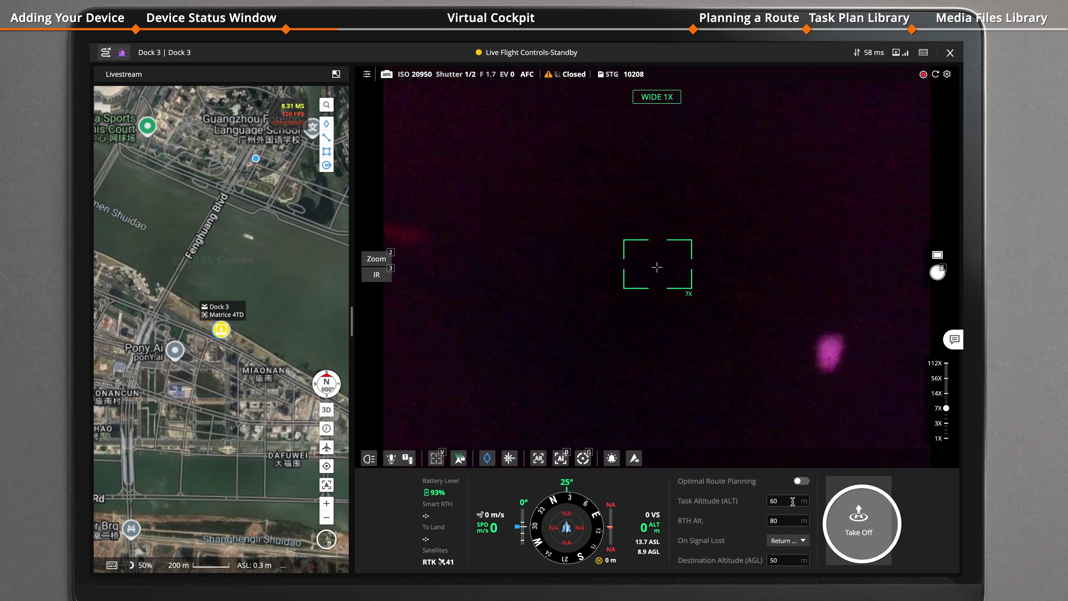
left_click(859, 518)
left_click(609, 393)
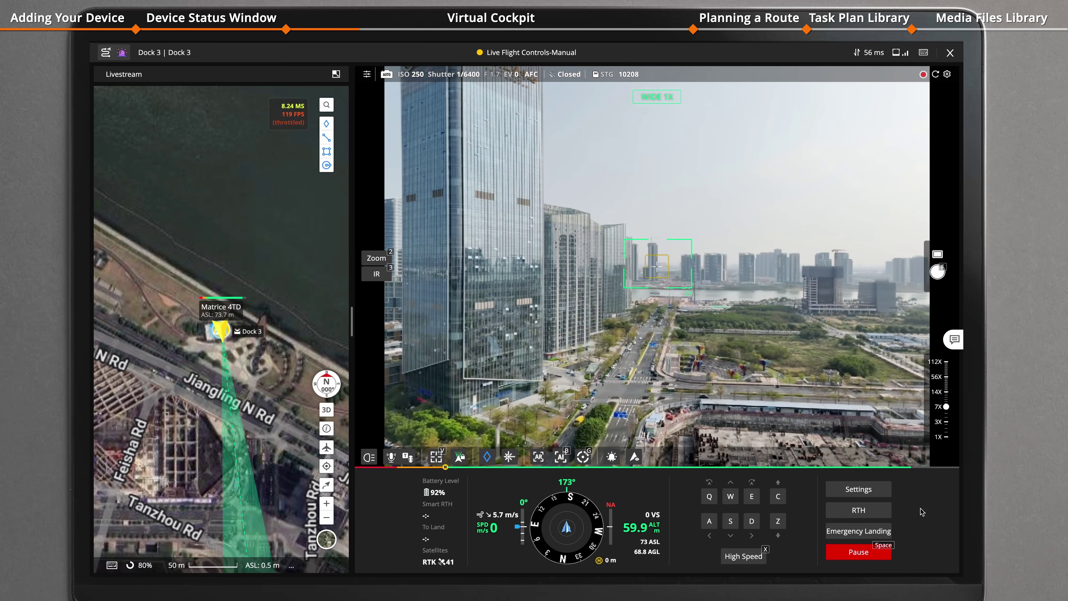
Show the shortcuts reference and switch the view between zoom, thermal and back to zoom
left_click(923, 54)
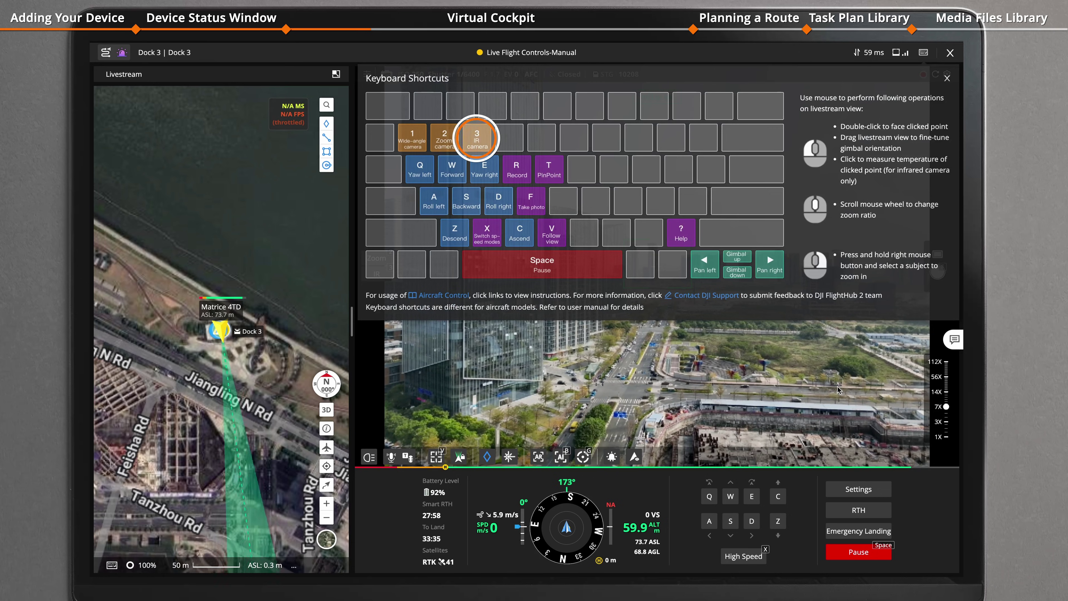
key("2")
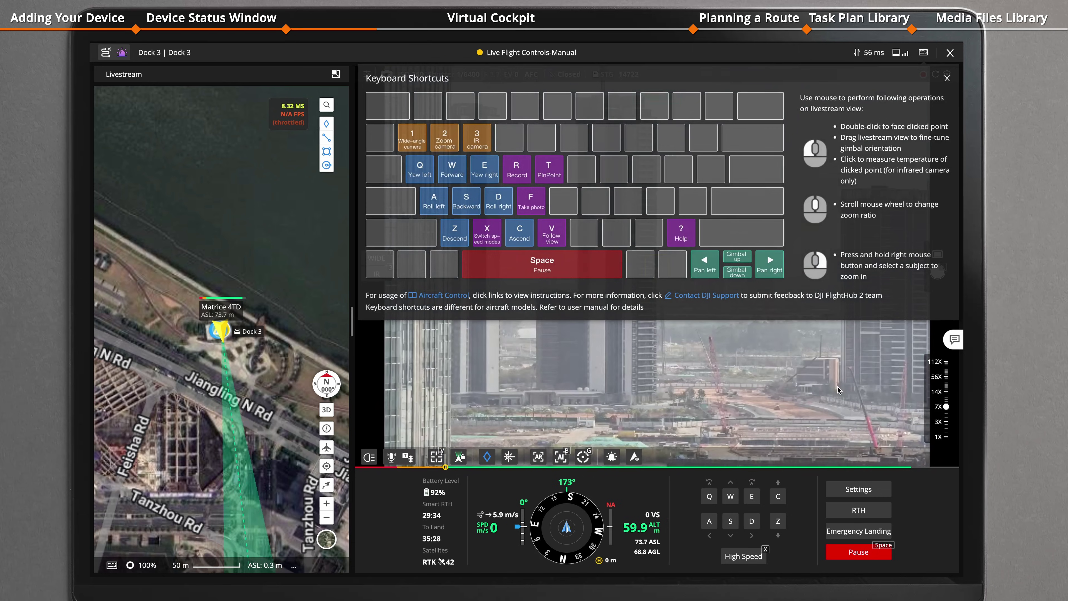
key("3")
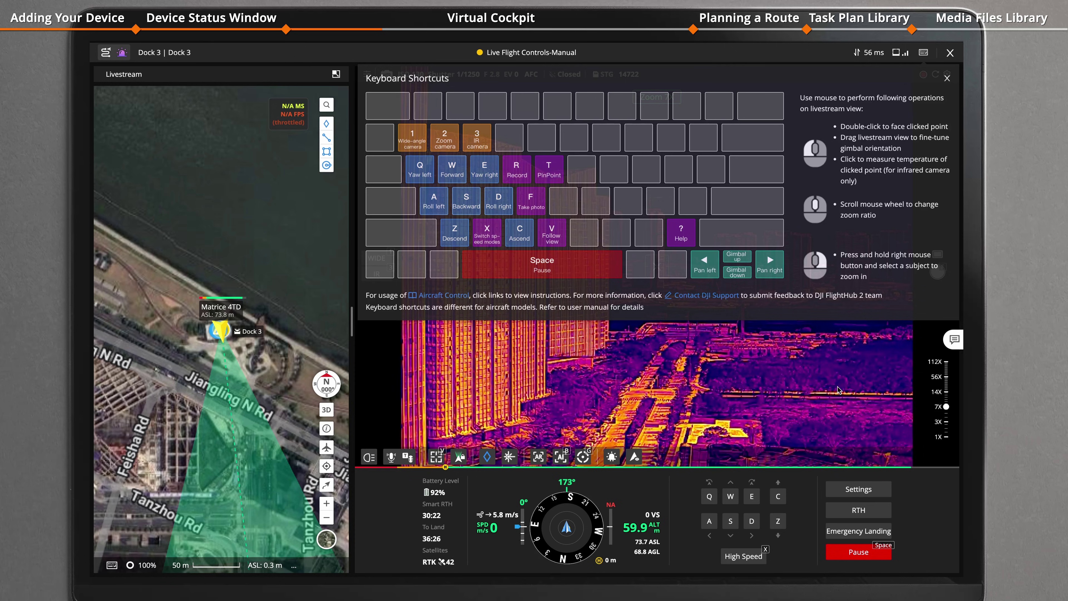
key("2")
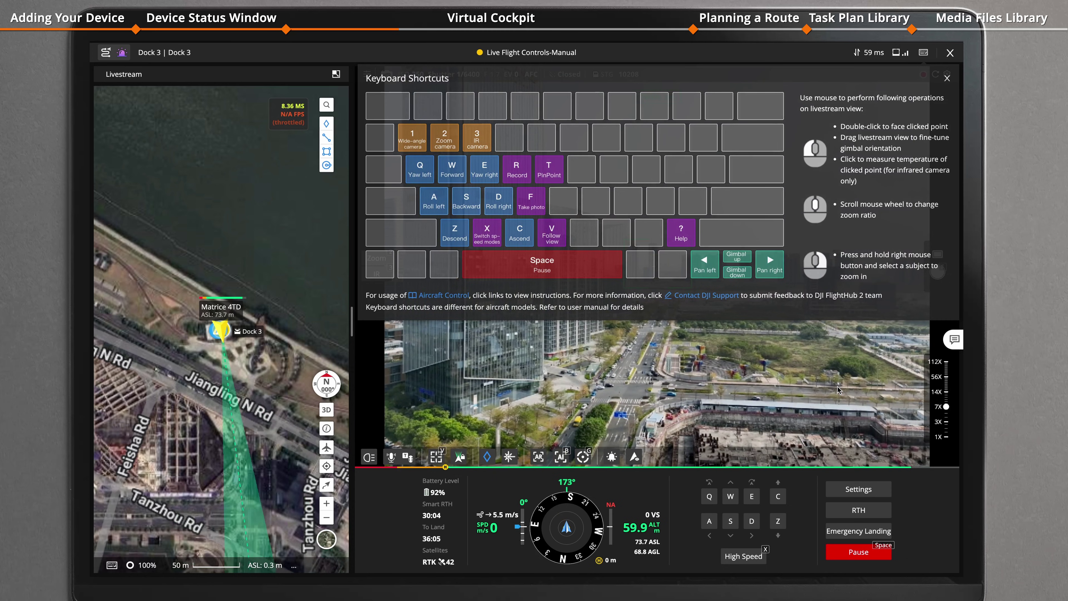
Fly the drone forward, climb, descend, then forward at high speed, and stop
key("w")
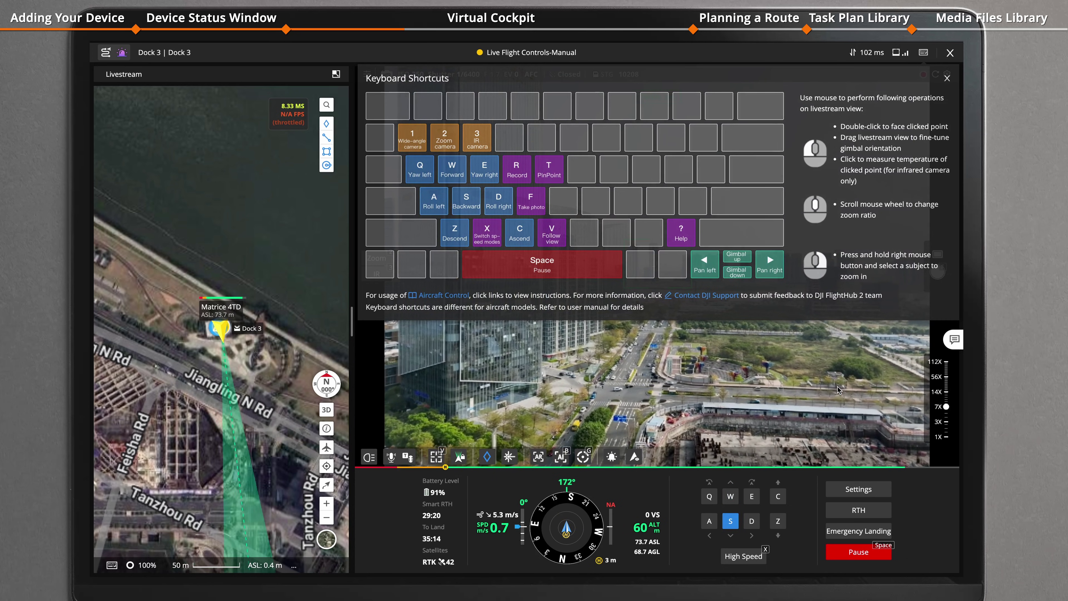
key("c")
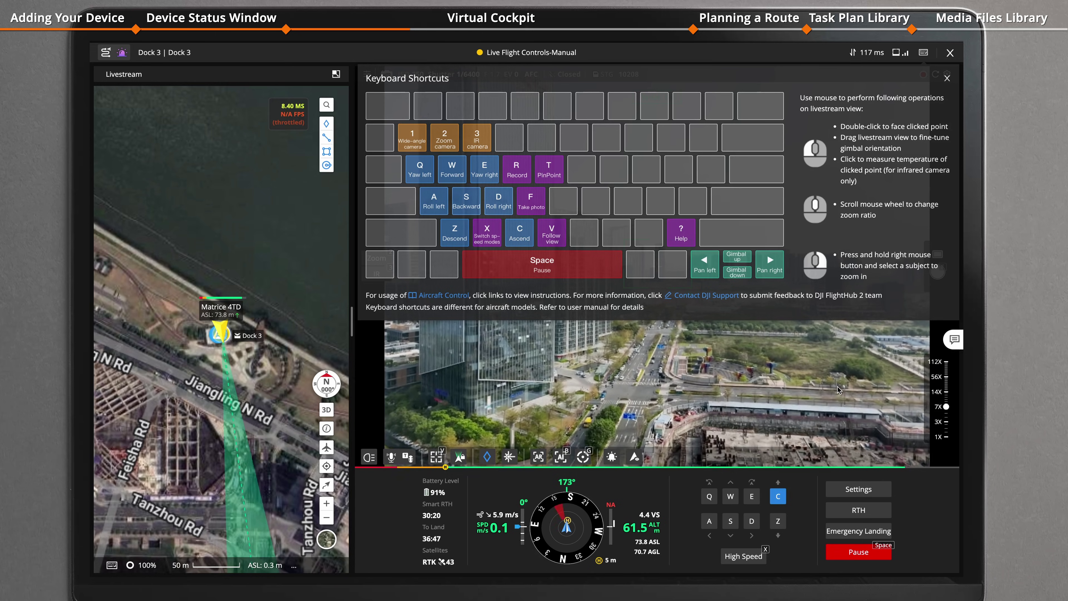
key("z")
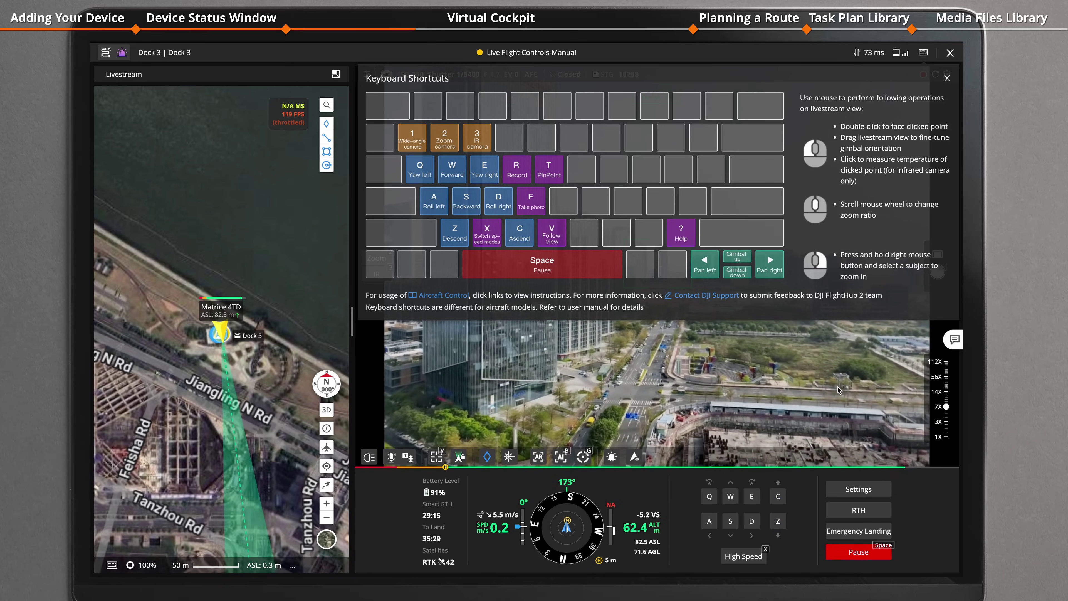
key("x")
key("w")
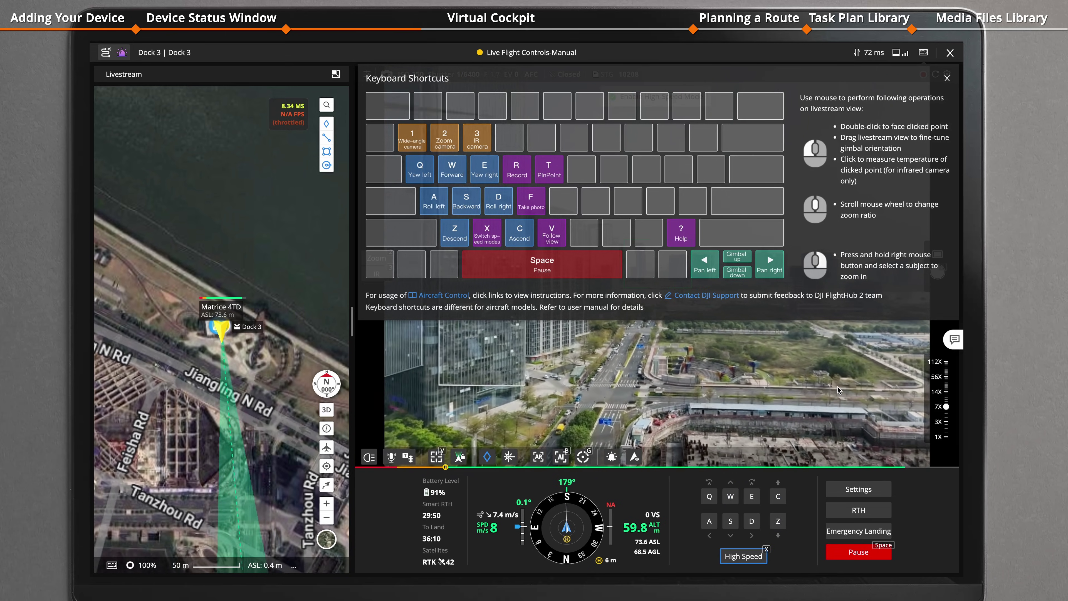
key("space")
Record a video clip, take a photo, and pause so the drone hovers
key("r")
key("r")
key("f")
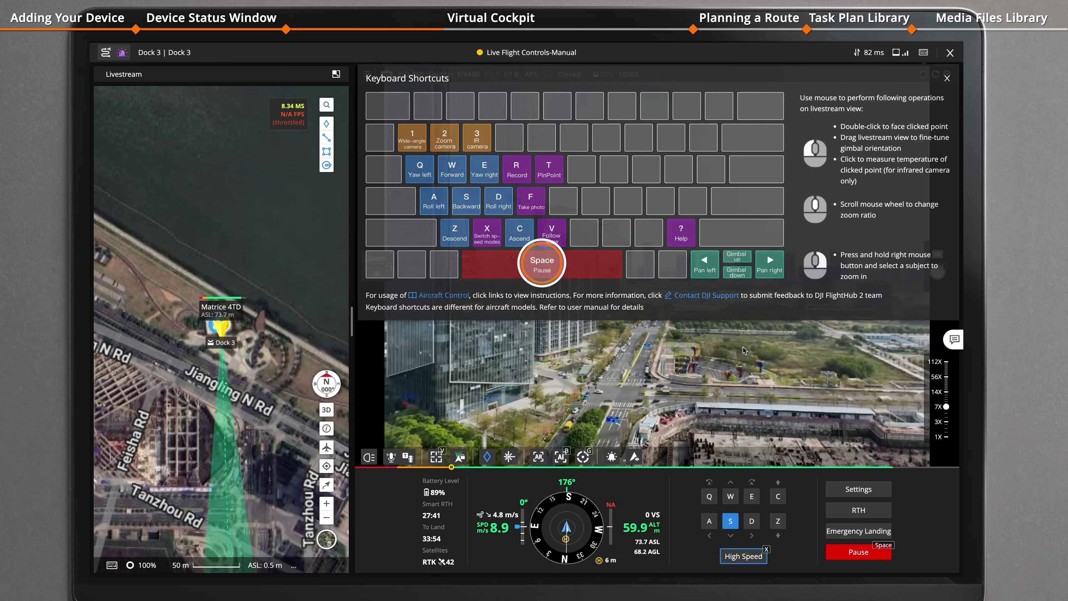
key("space")
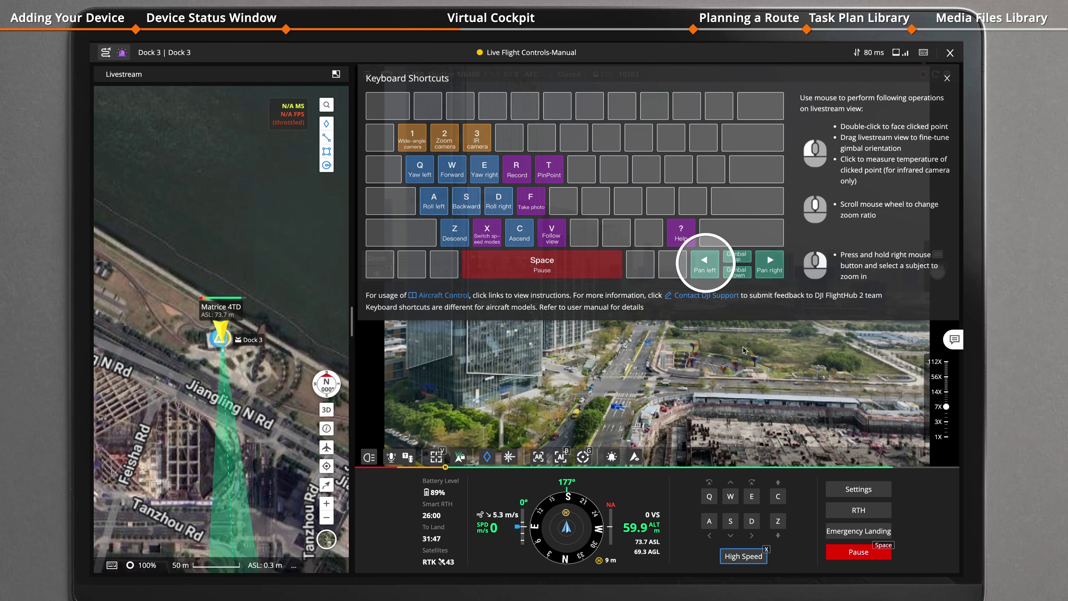
Pan and tilt the gimbal with arrow keys, toggle Mouselook on and off, and enable AI recognition
key("Left")
key("Right")
key("Up")
key("Down")
key("v")
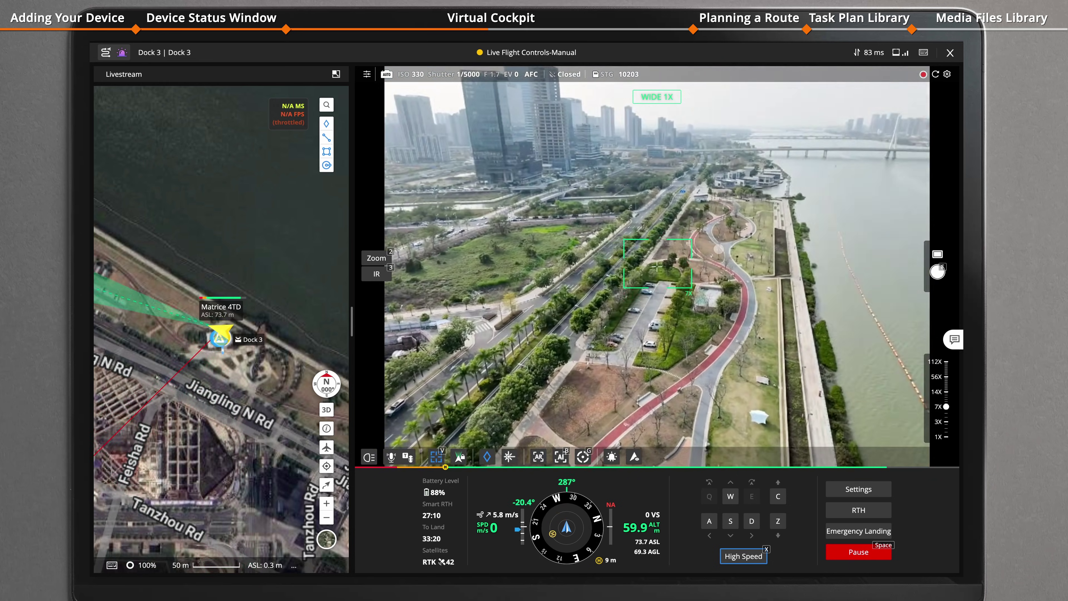
key("v")
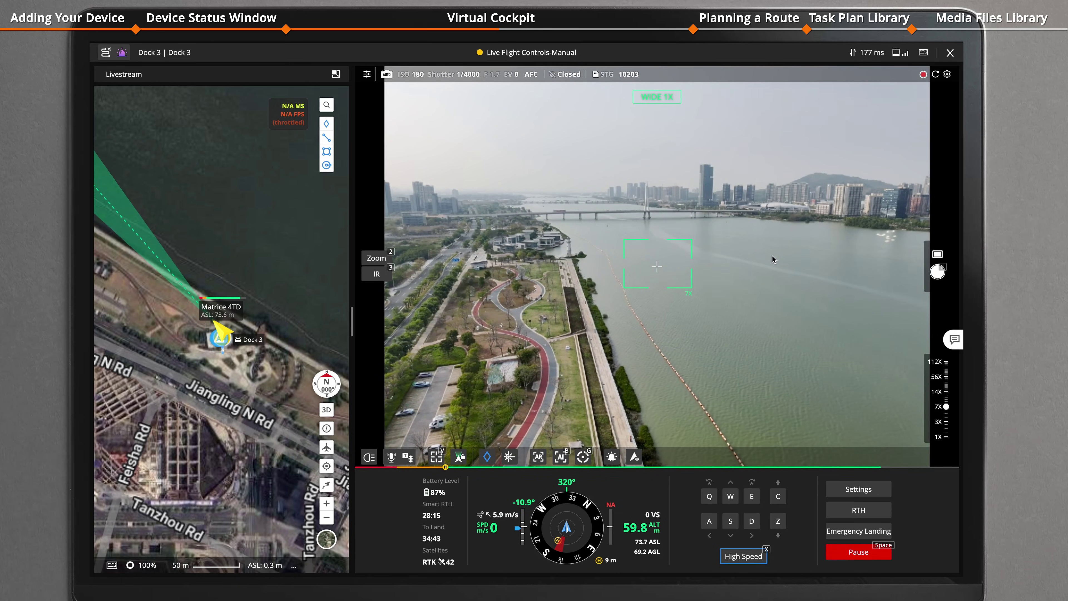
key("b")
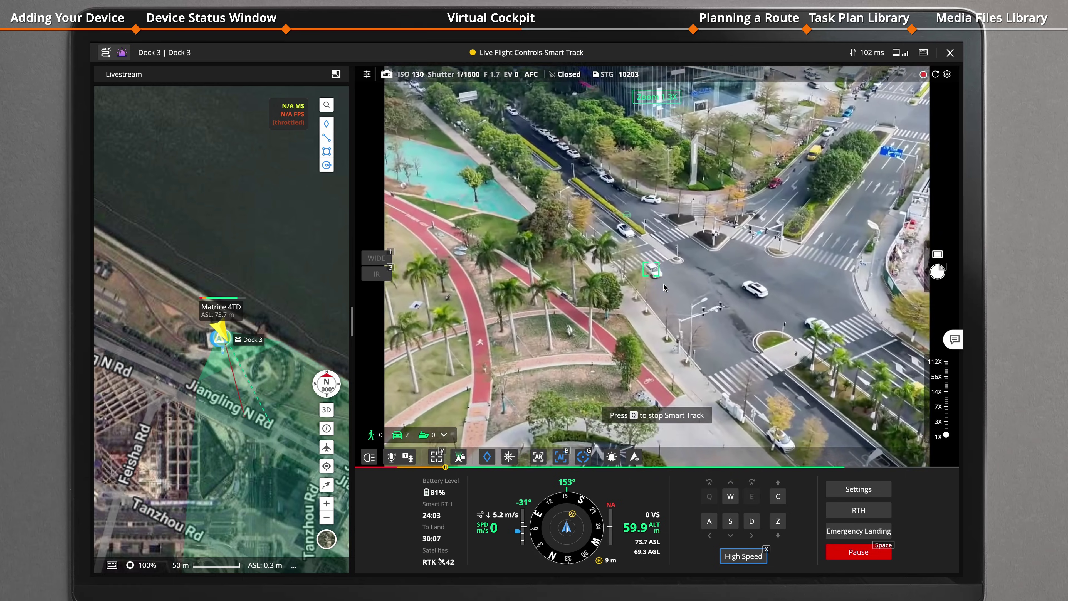
Smart Track the boxed car while adjusting zoom, then stop following it
key("e")
scroll(715, 299, "up", 3)
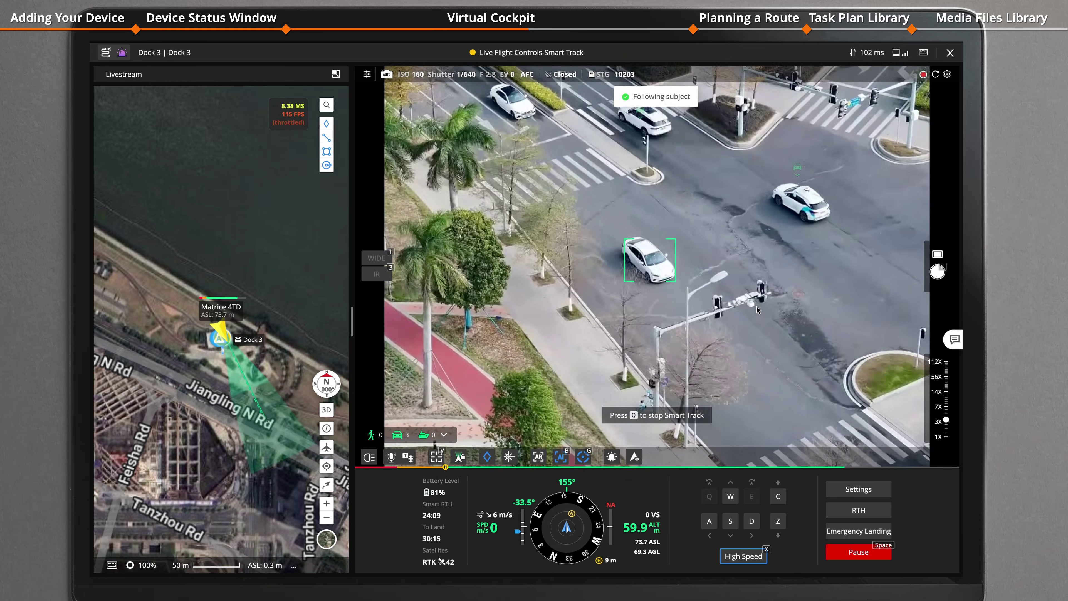
scroll(757, 309, "up", 2)
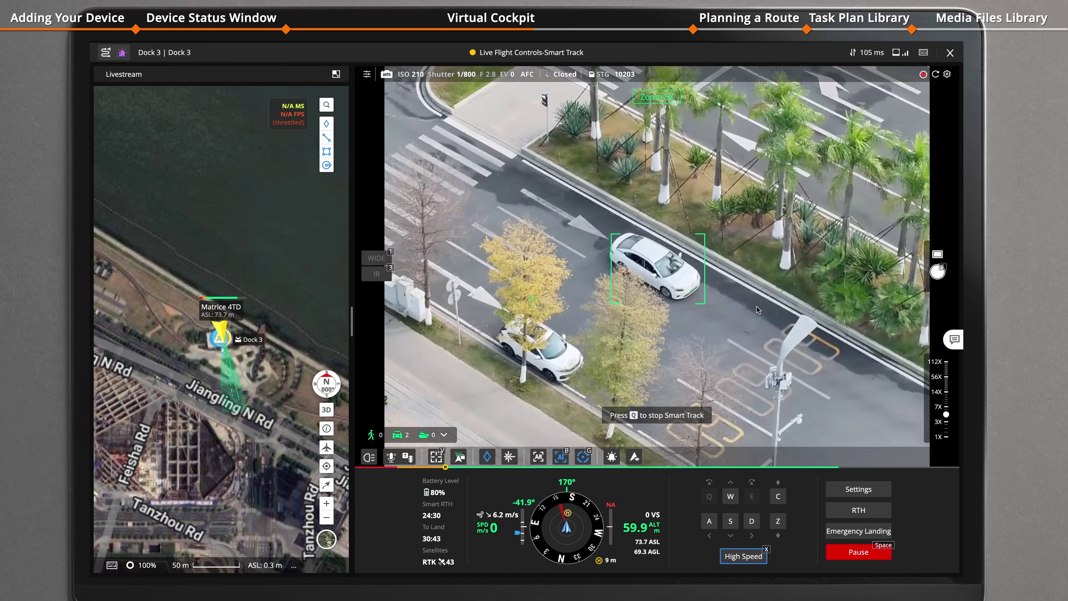
scroll(757, 309, "down", 2)
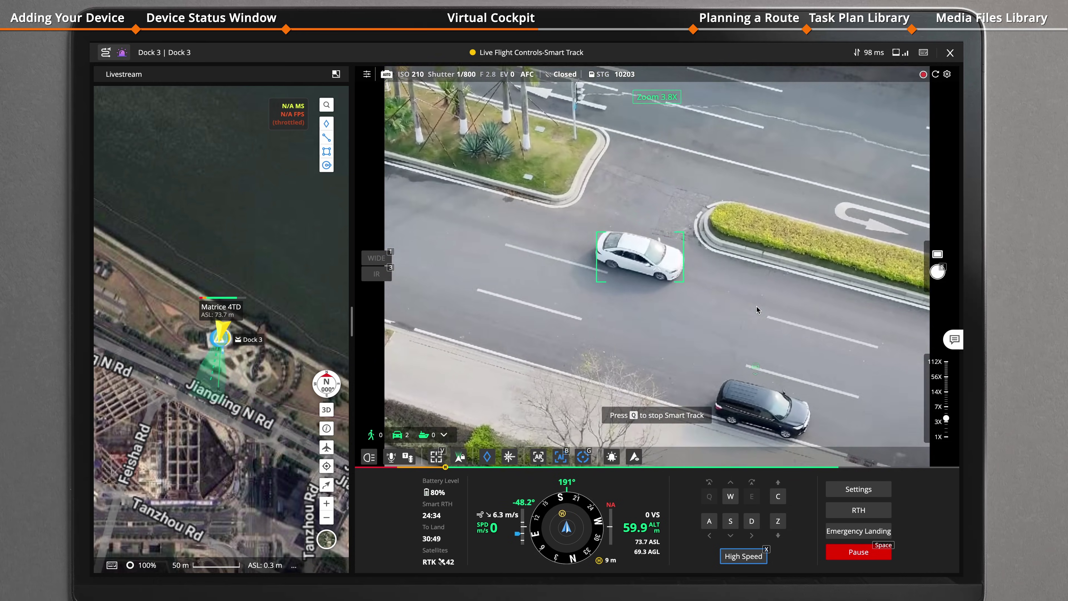
key("q")
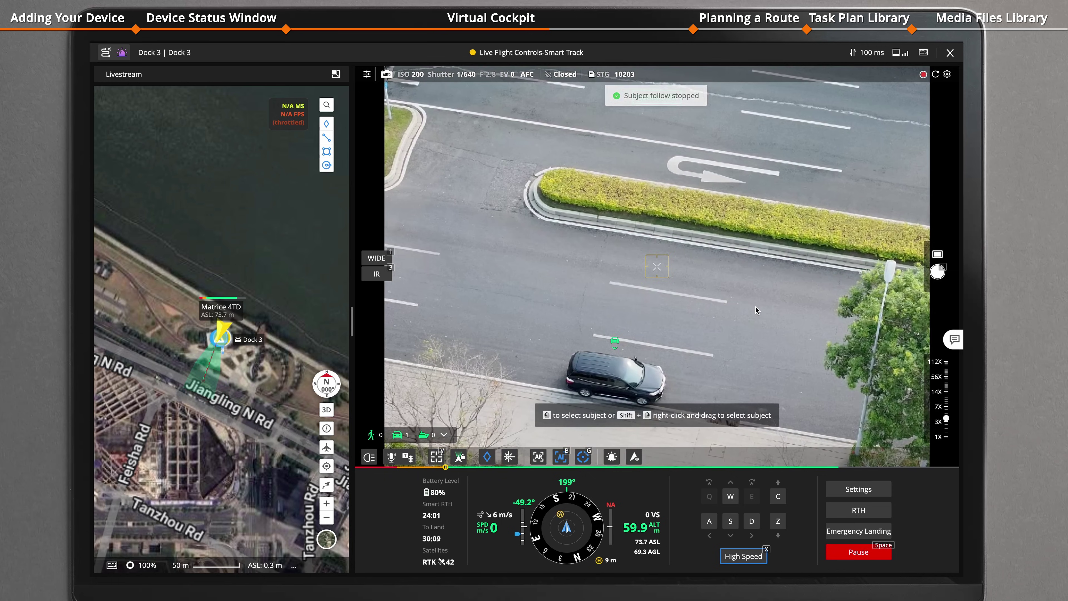
Switch to the wide lens and swing the camera view left toward the river
key("1")
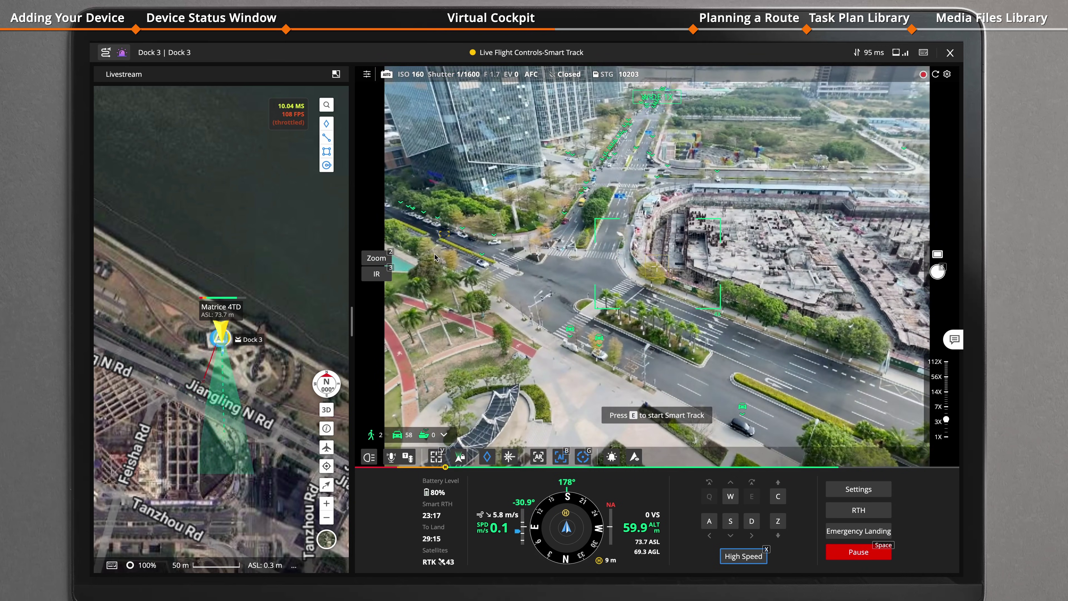
key("e")
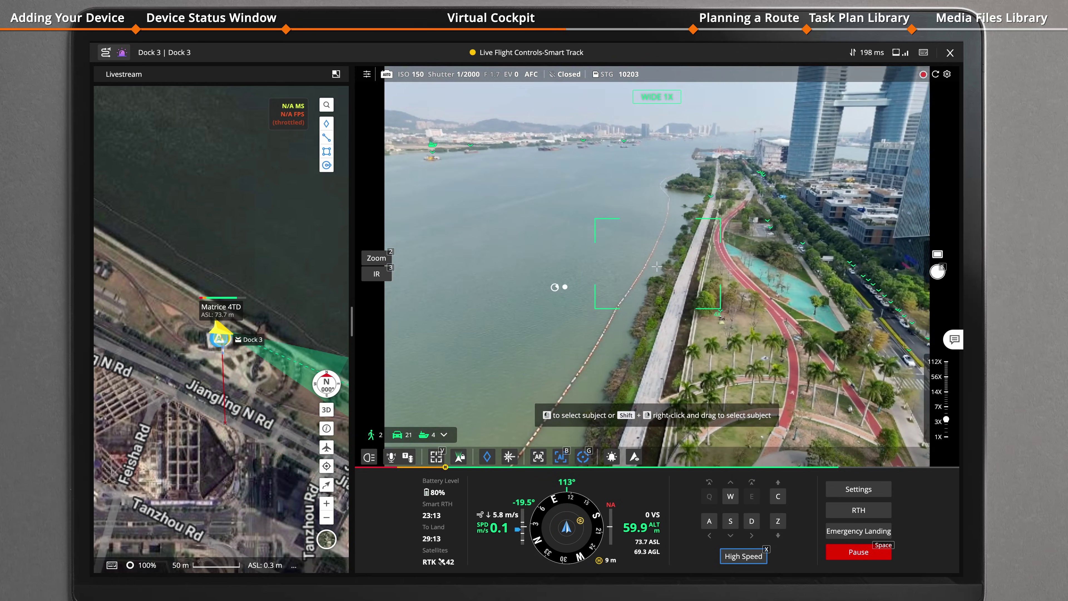
left_click_drag(479, 296, 543, 202)
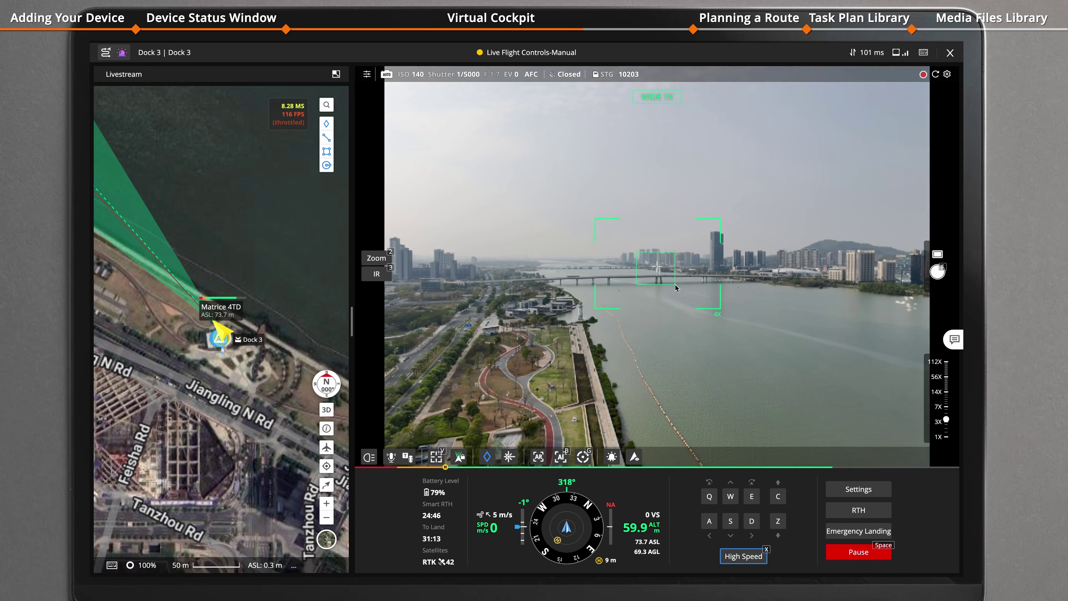
Zoom the camera in on the bridge tower and place a point annotation over the water
left_click_drag(676, 288, 676, 288)
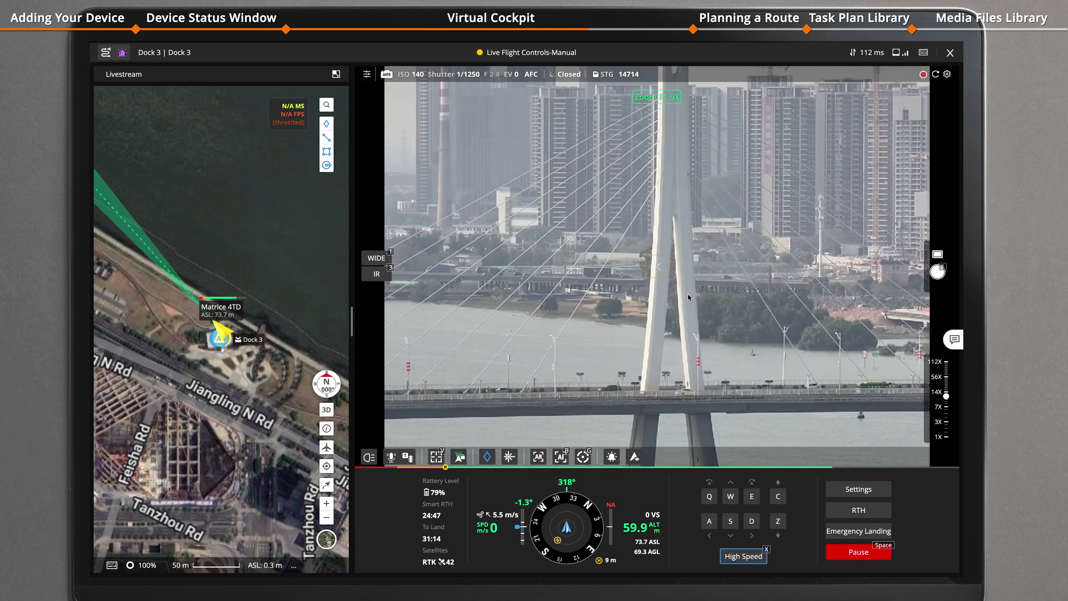
scroll(696, 385, "up", 4)
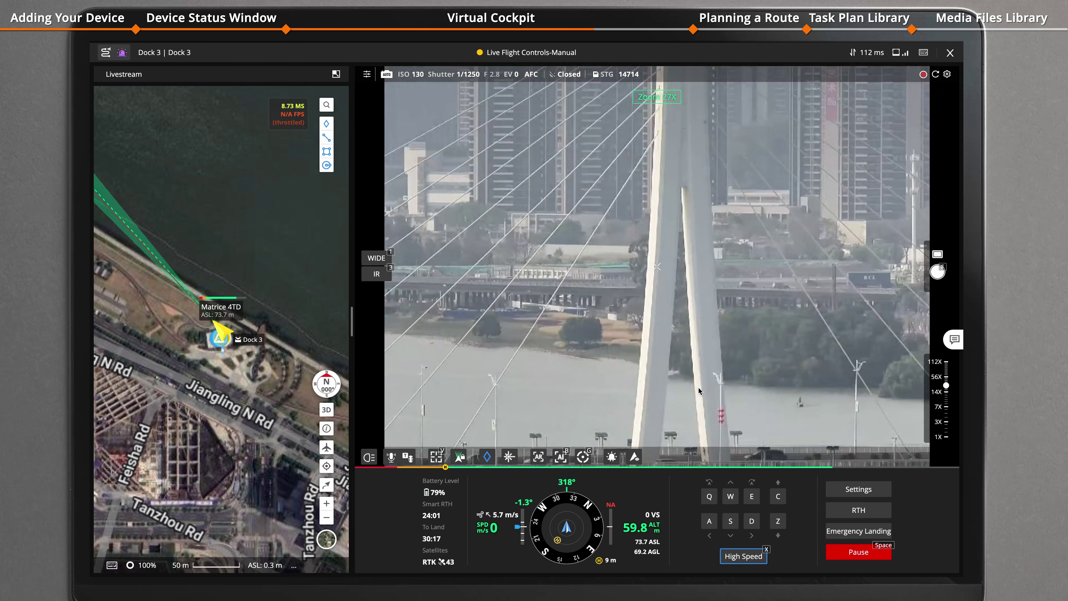
scroll(701, 387, "down", 5)
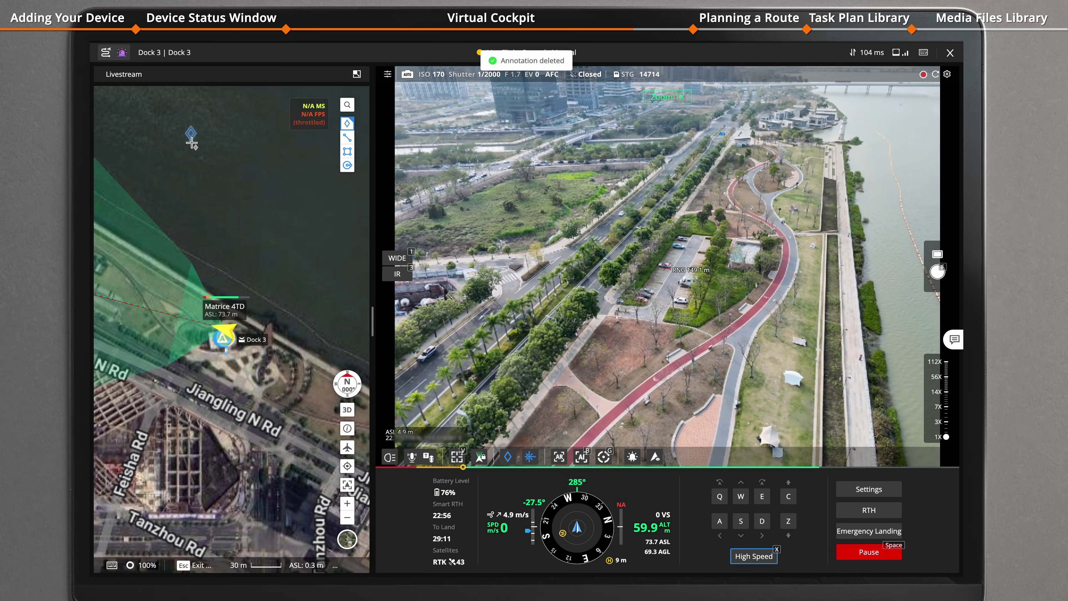
left_click(192, 143)
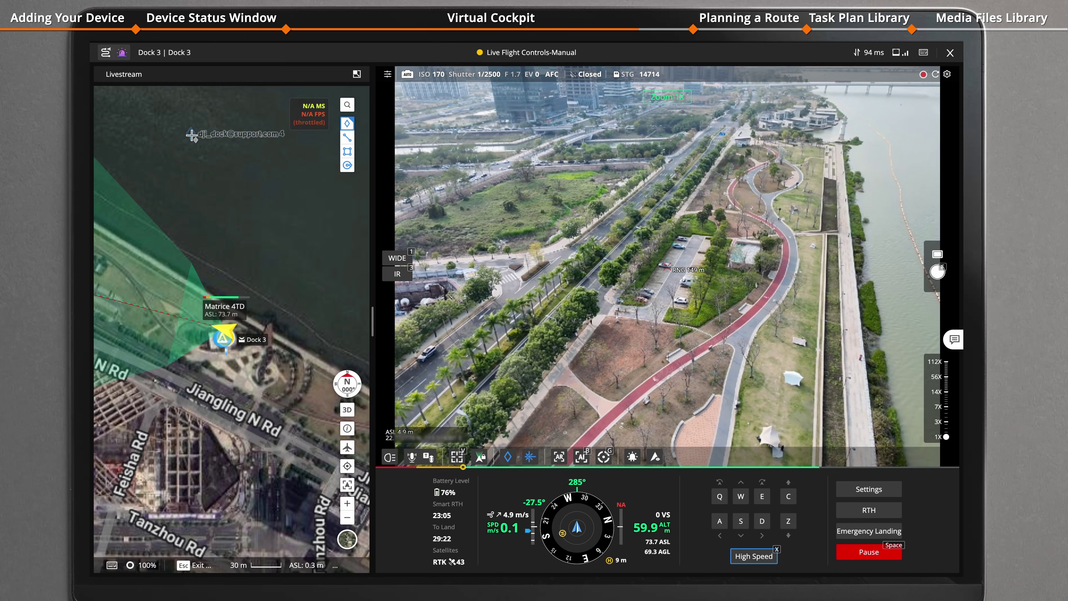
Fly the drone to the annotated location, then exit the Virtual Cockpit with return-to-home
right_click(191, 135)
left_click(211, 182)
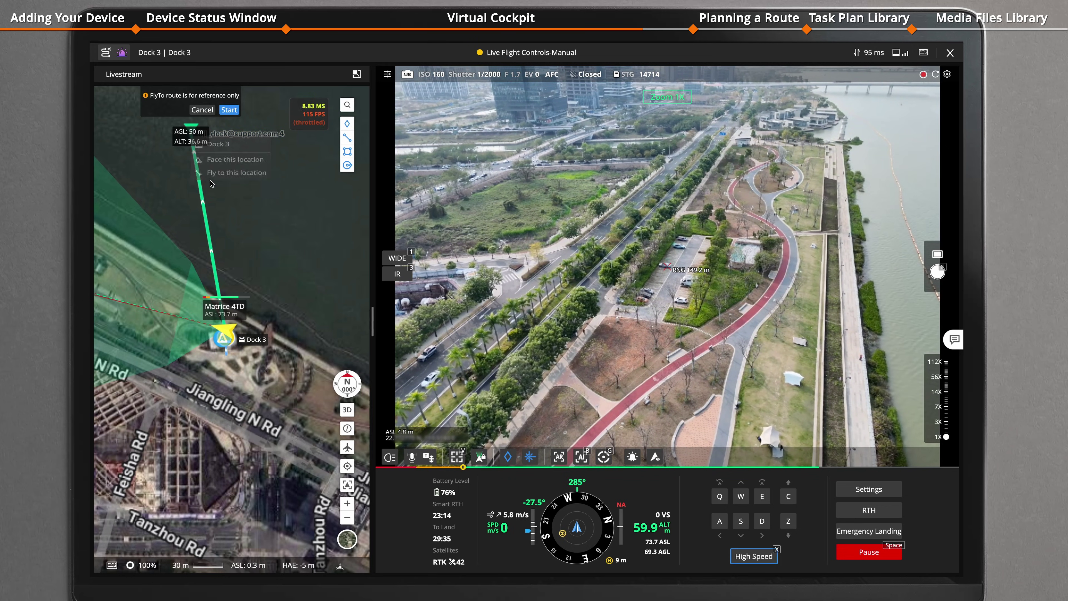
left_click(229, 109)
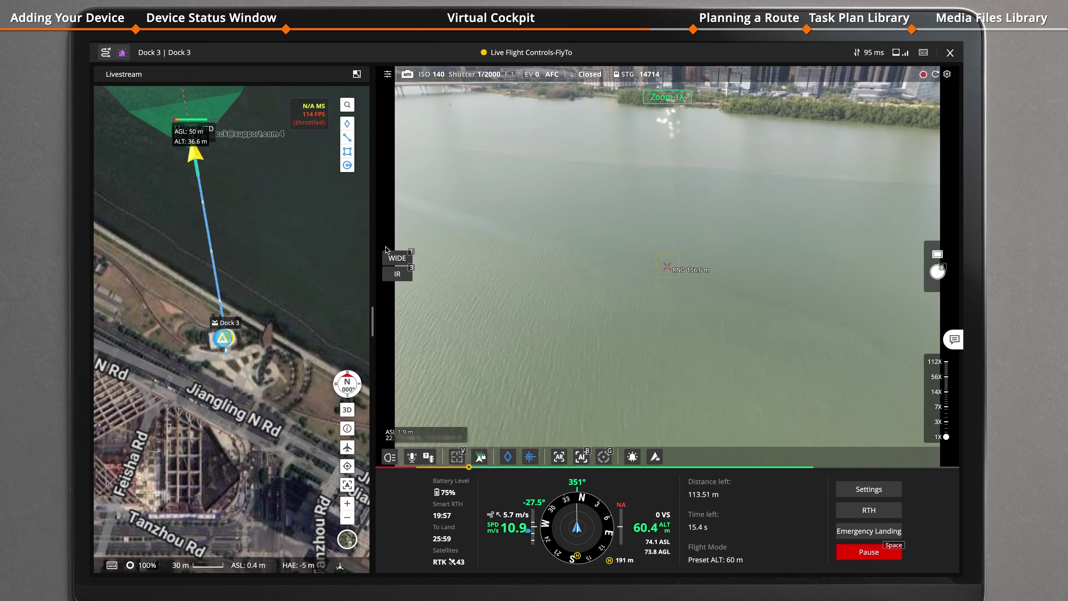
left_click(950, 54)
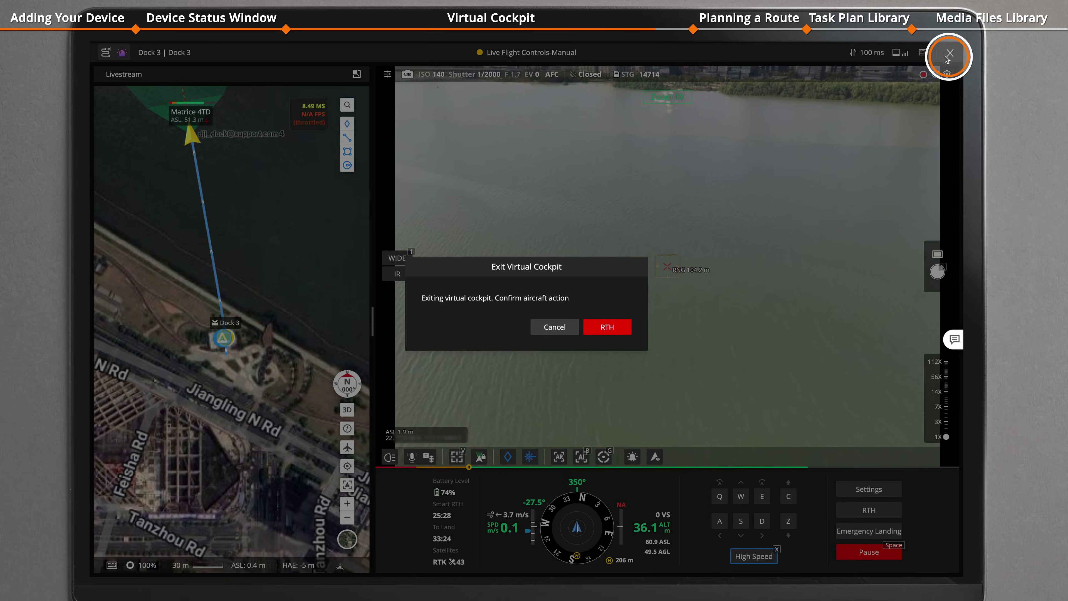
left_click(608, 331)
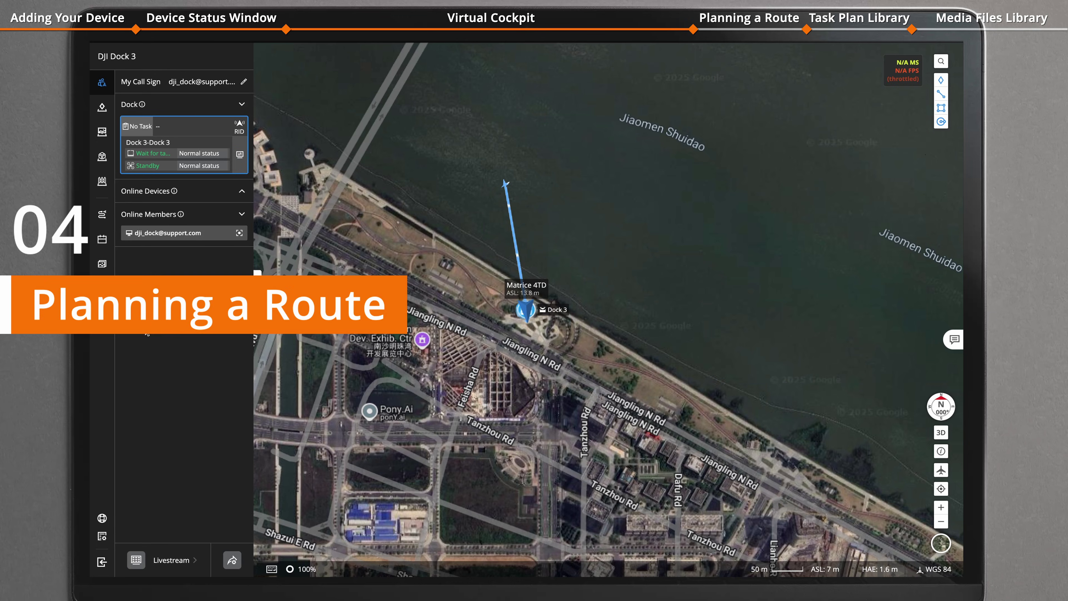
Create a Matrice 4TD waypoint route named 'dock 3' with the AS1 Speaker accessory
left_click(101, 214)
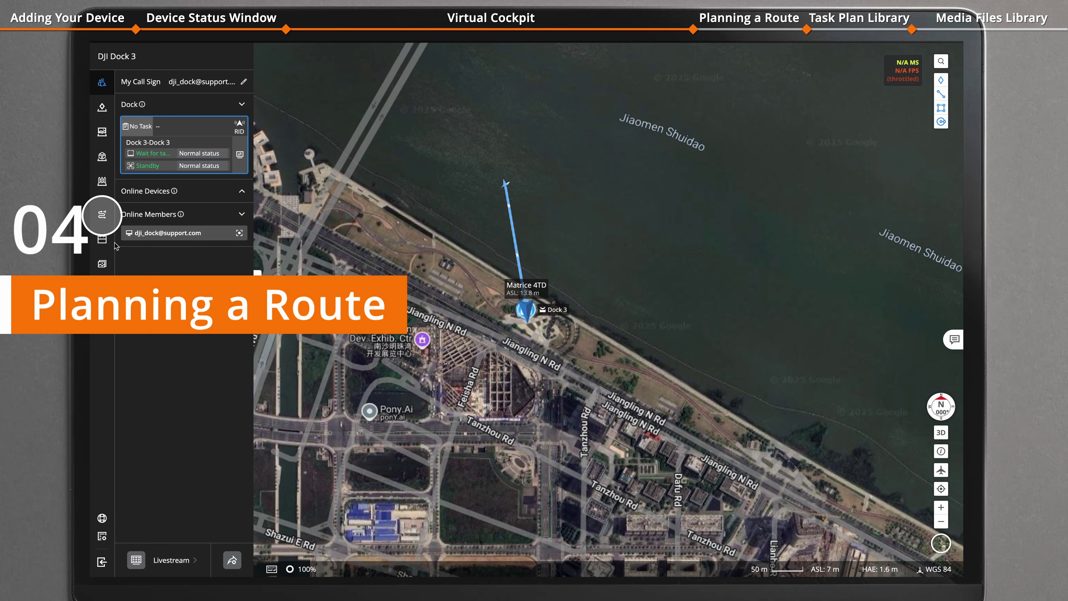
left_click(350, 125)
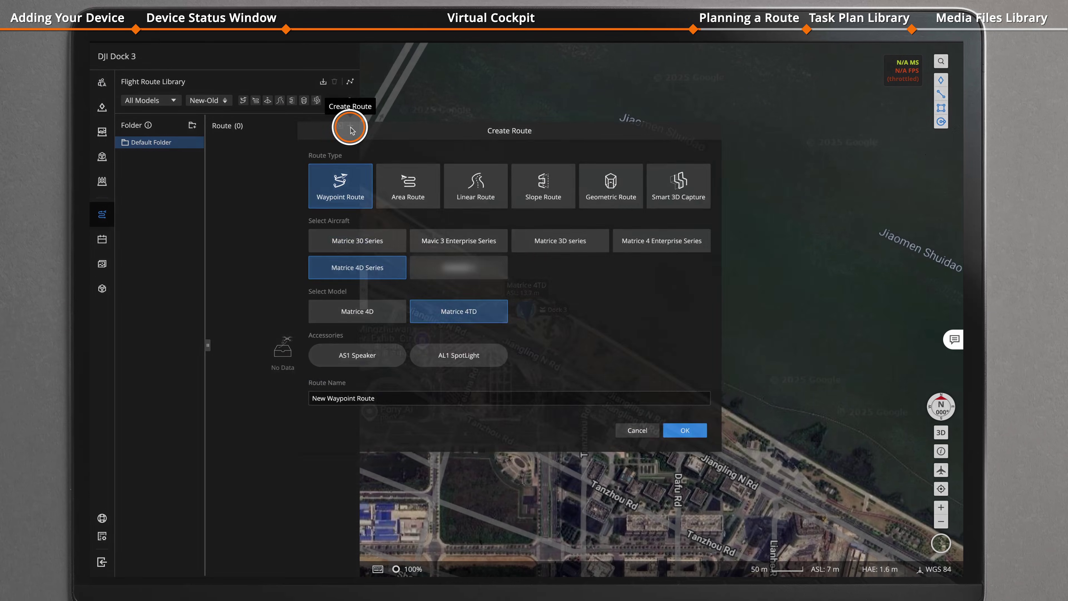
left_click(381, 385)
left_click(388, 427)
key("ctrl+a")
type("do")
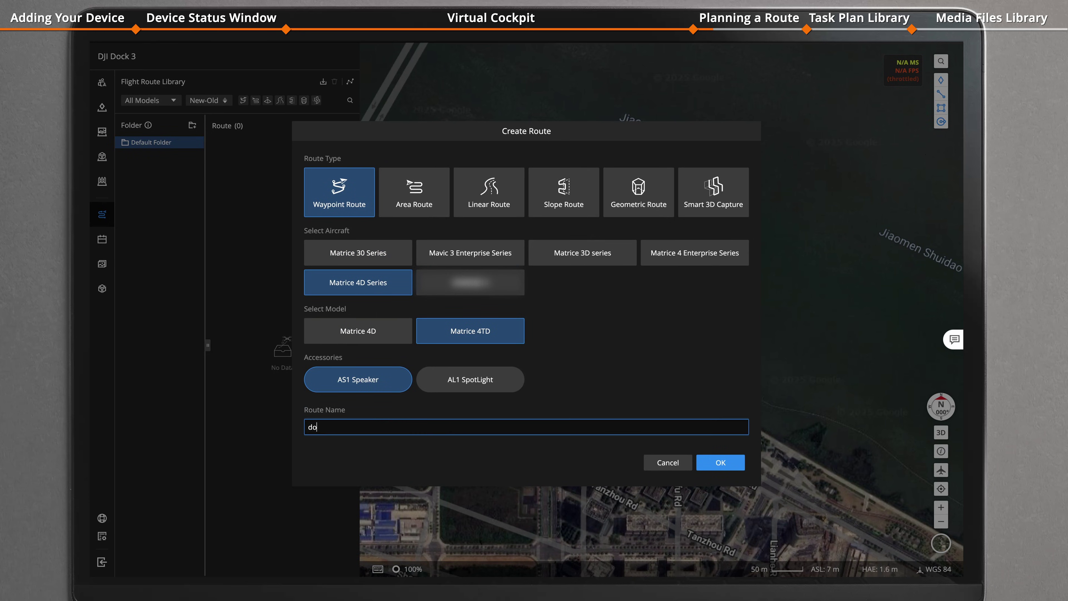
type("ck 3")
left_click(720, 462)
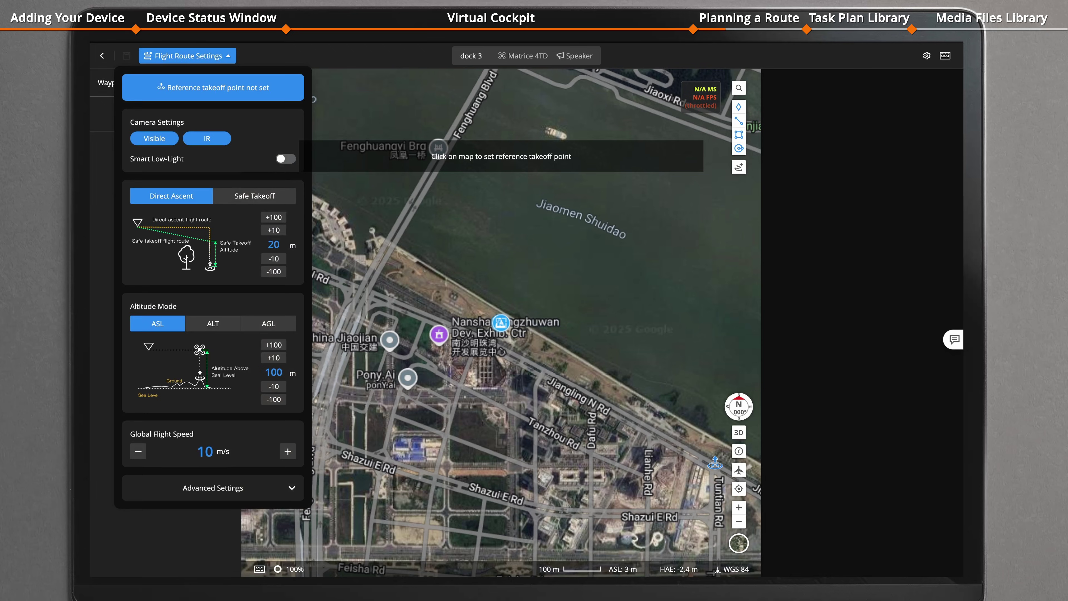
Set the takeoff point and place four waypoints over the water
left_click(512, 330)
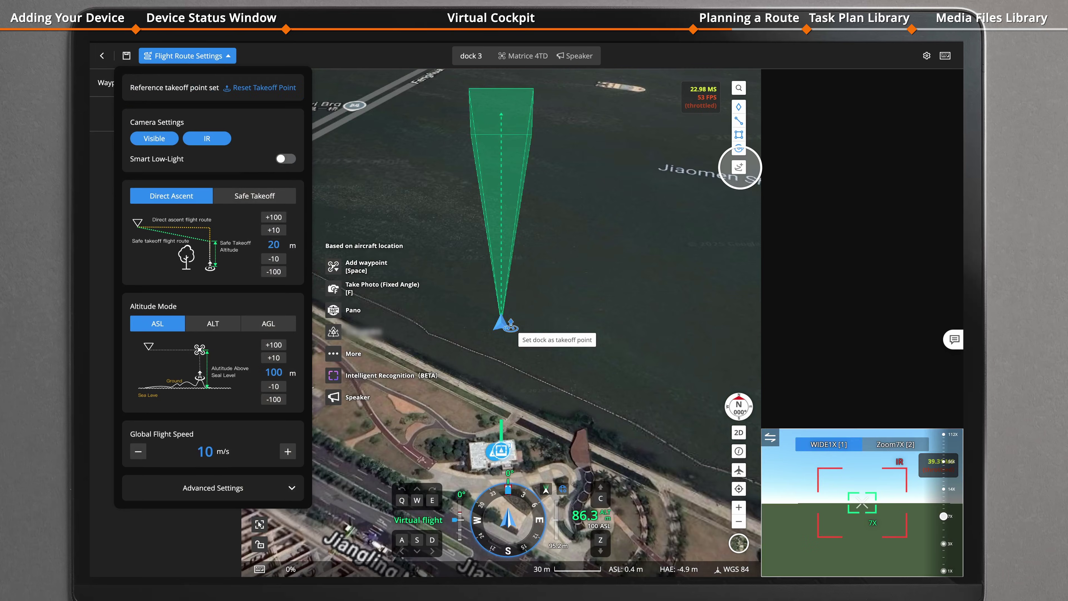
left_click(624, 310)
left_click(517, 234)
left_click(436, 179)
left_click(349, 123)
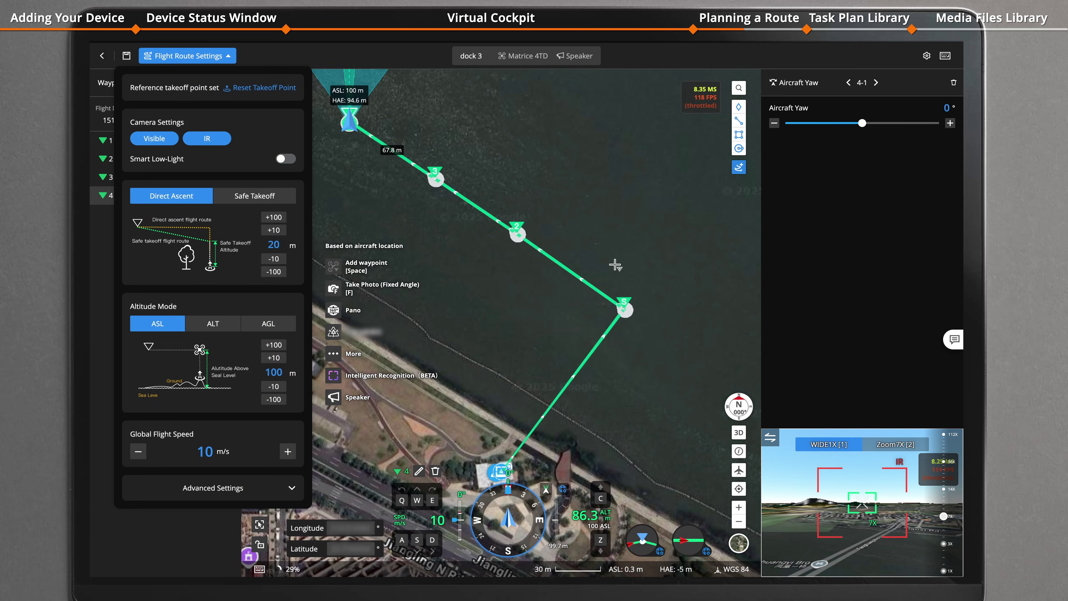
Give waypoint 1 a -22.6° gimbal tilt action and switch altitude mode to ALT
left_click(625, 311)
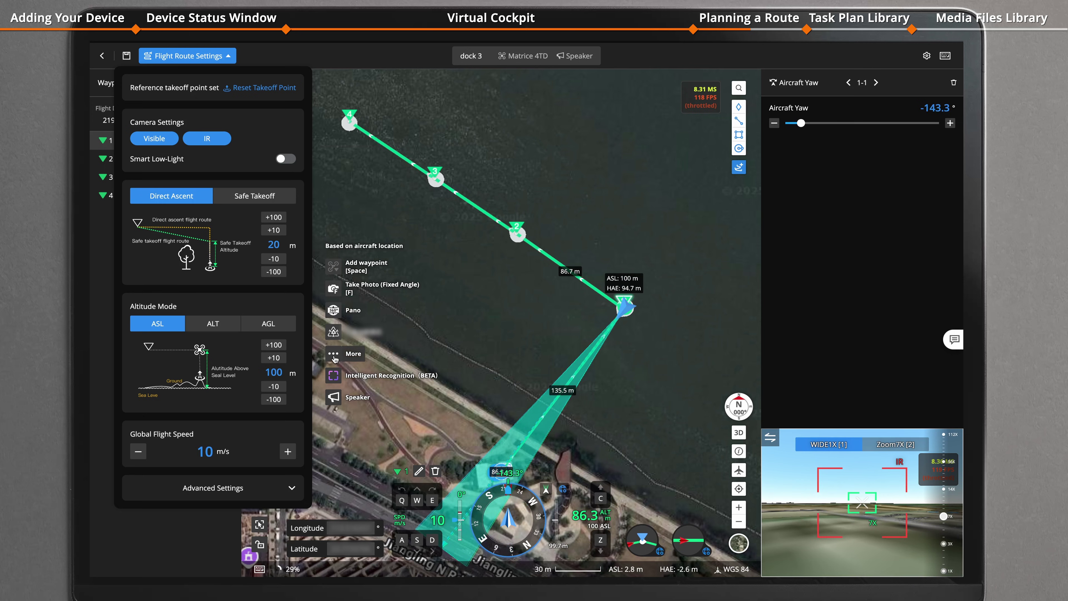
left_click(335, 357)
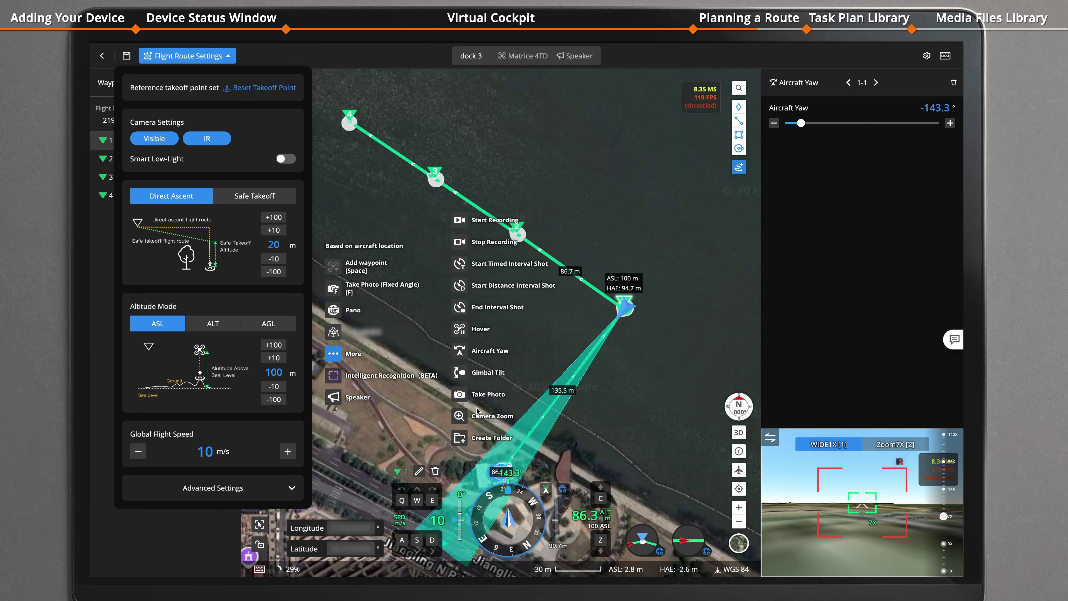
left_click(462, 372)
left_click(215, 325)
left_click(612, 391)
Lower global flight speed to 7 m/s, save the route, and reopen it to check waypoint 1
left_click(277, 386)
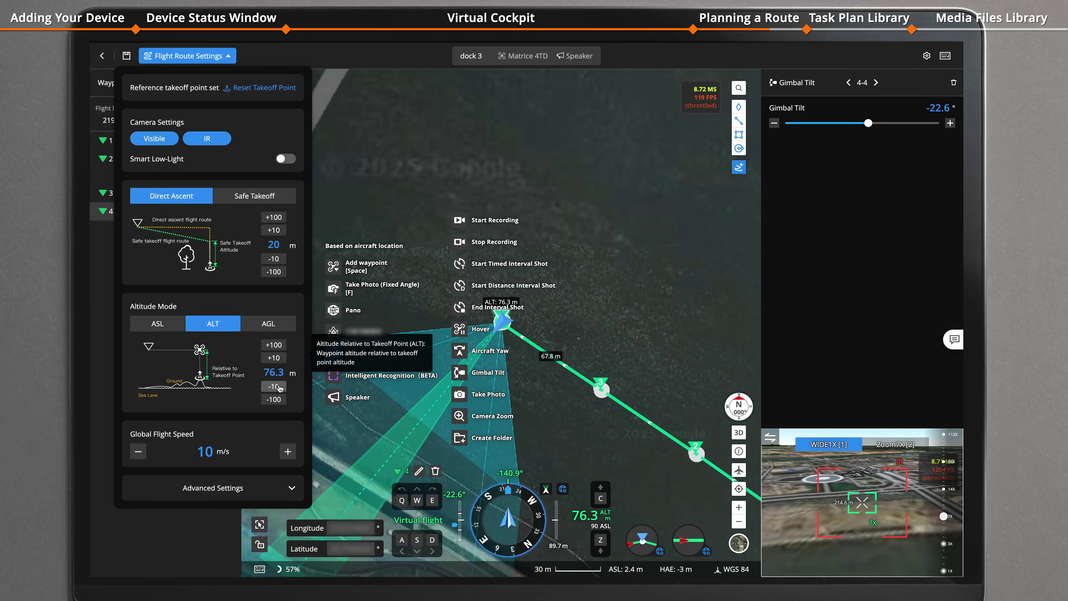
left_click(138, 451)
left_click(138, 452)
left_click(138, 451)
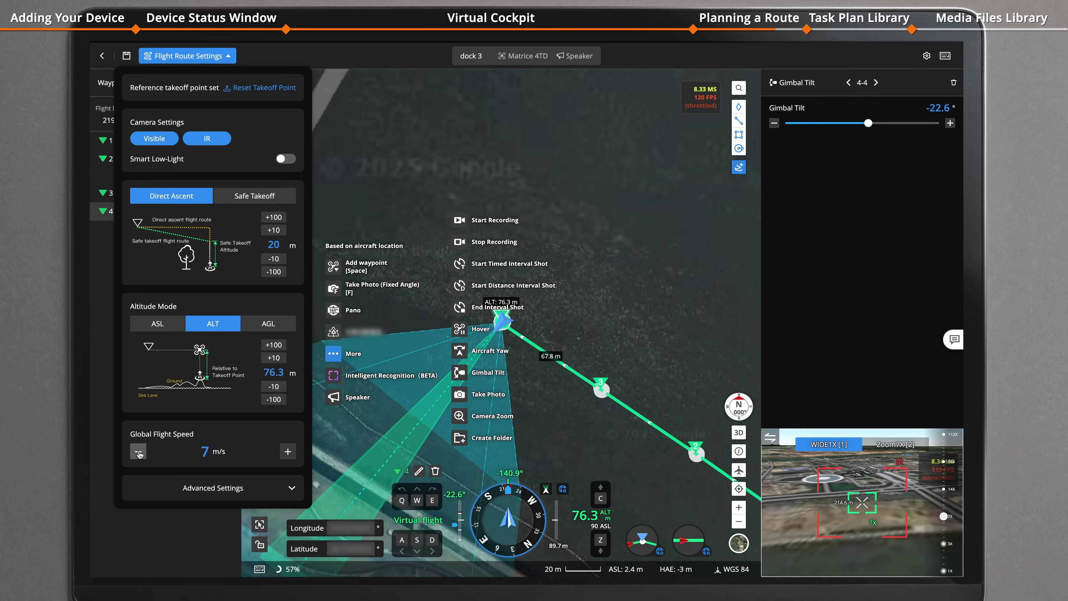
left_click(127, 57)
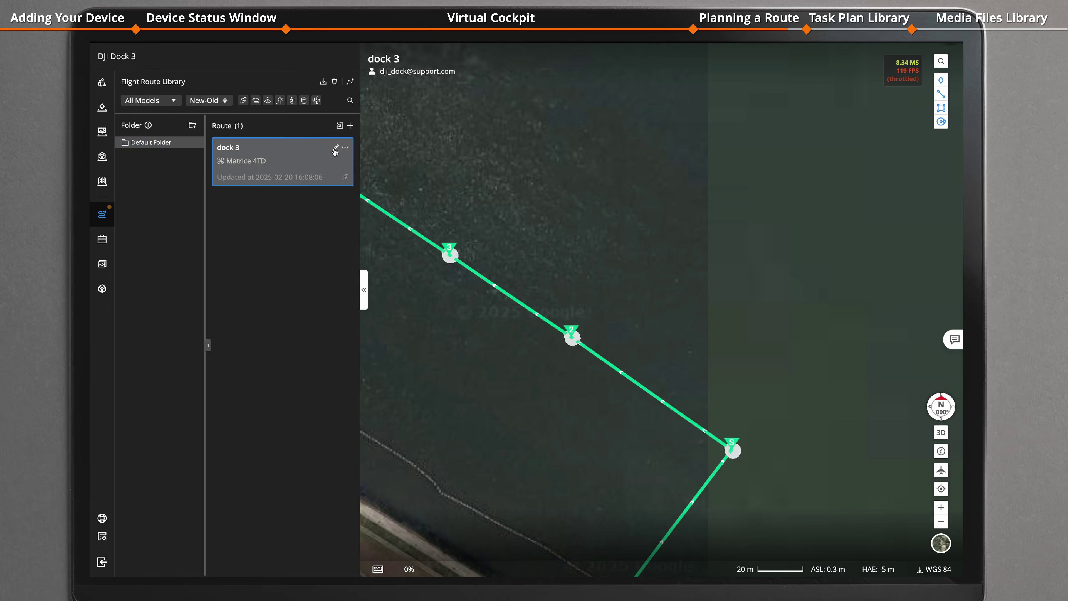
left_click(333, 148)
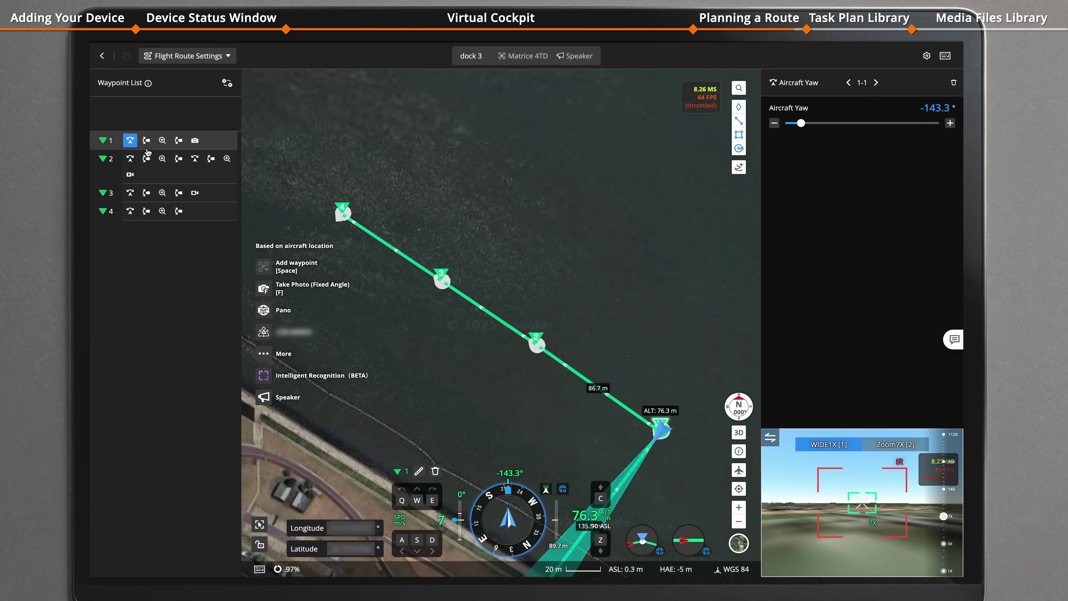
left_click(179, 141)
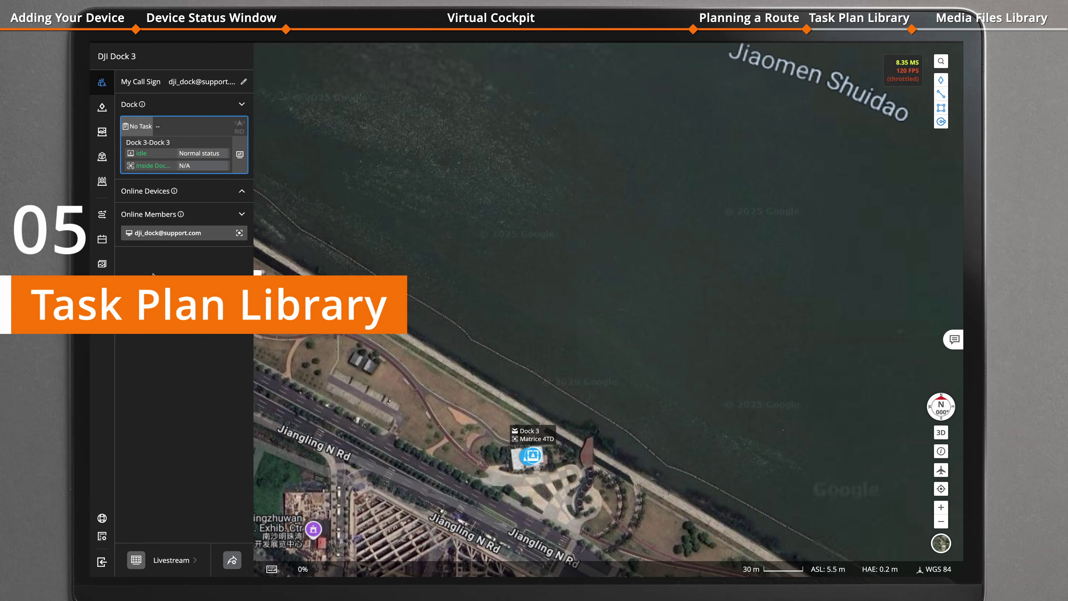
Create an immediate task plan 'dock 3' flying the dock 3-Duplicate route with Dock 3
left_click(101, 241)
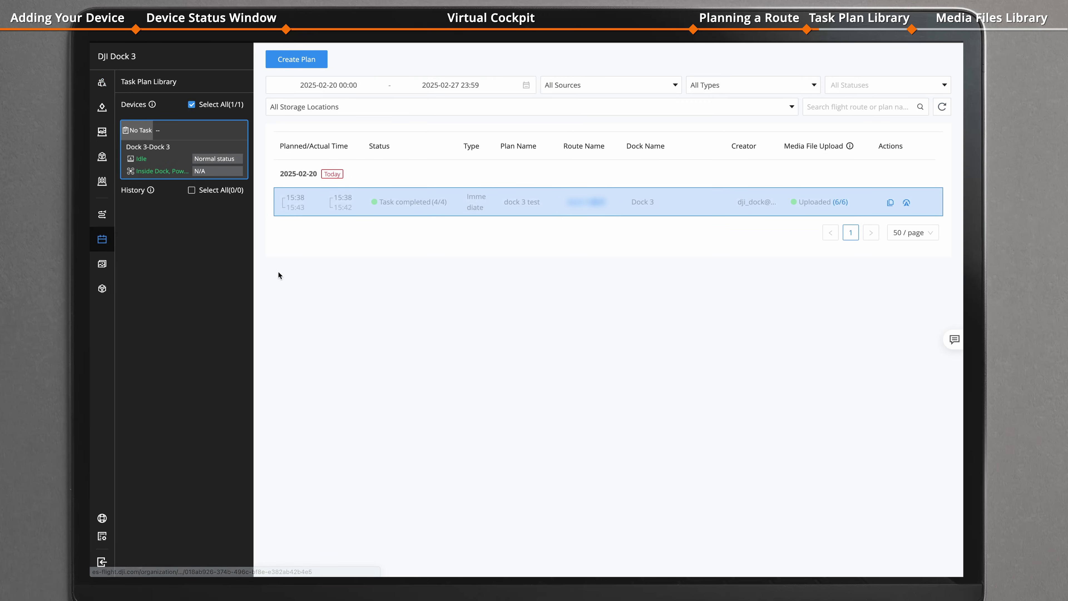
left_click(299, 66)
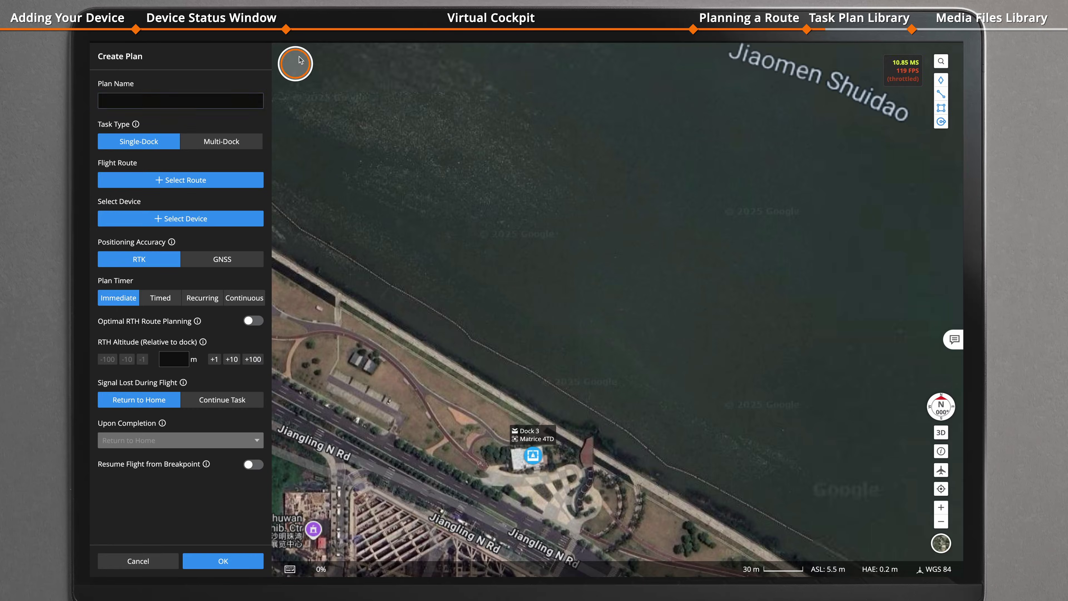
type("dock 3")
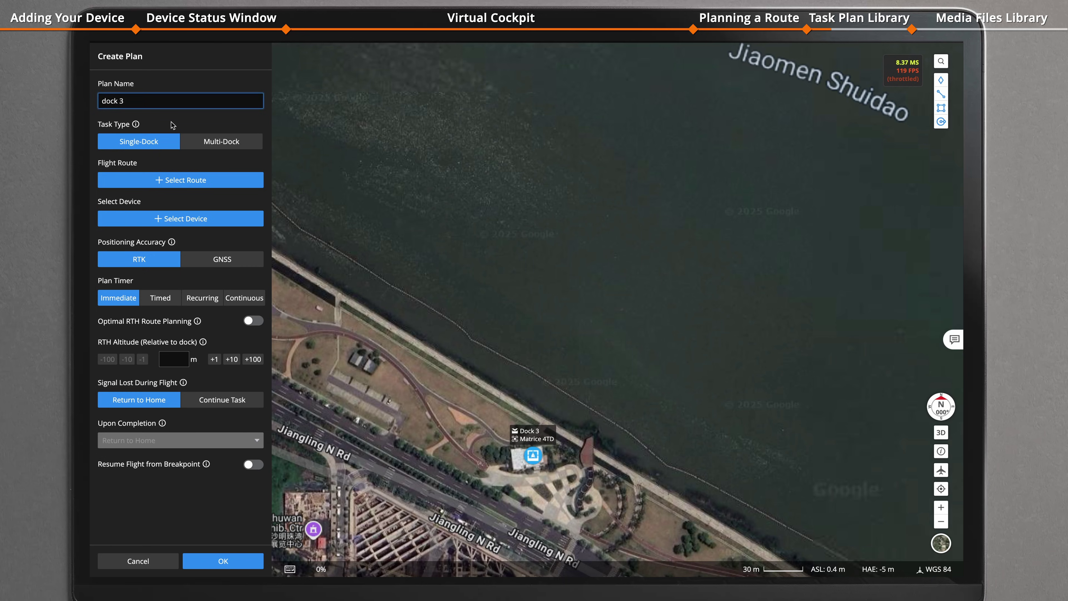
left_click(186, 180)
left_click(396, 145)
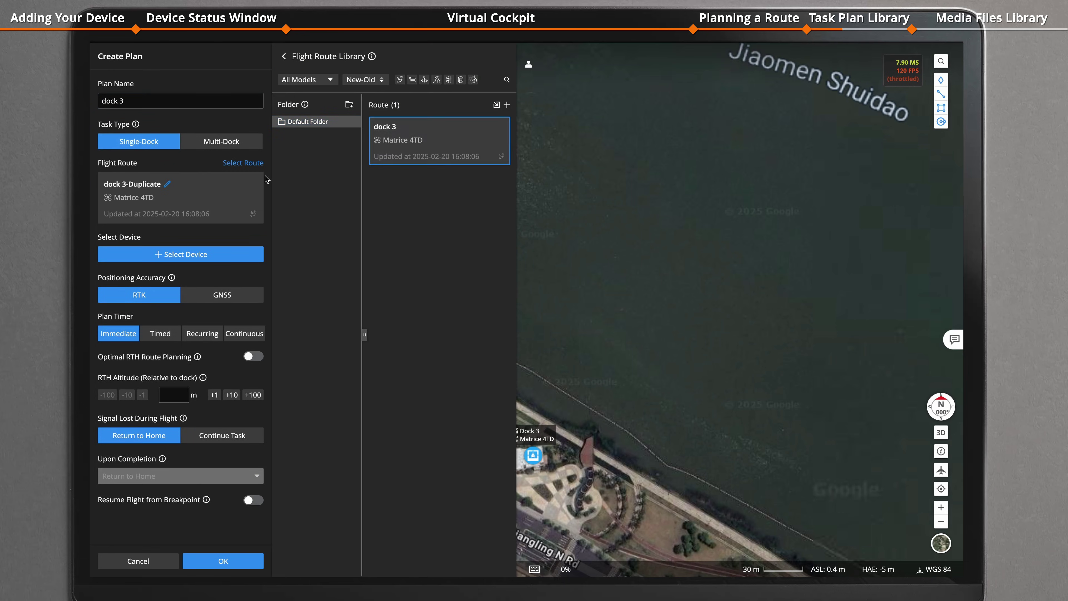
left_click(192, 255)
left_click(327, 116)
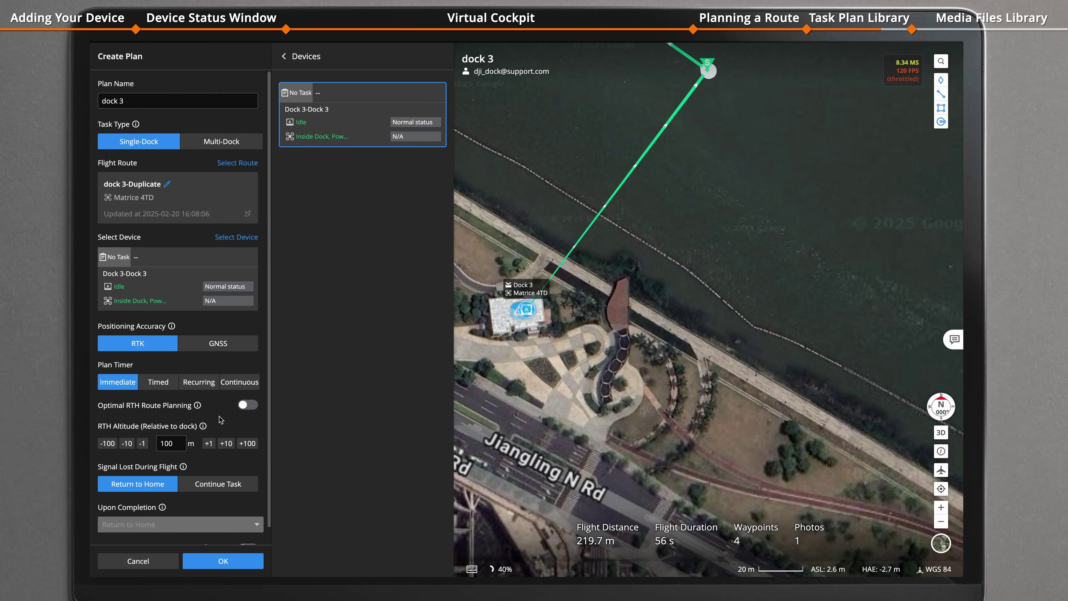
scroll(220, 420, "down", 1)
left_click(222, 561)
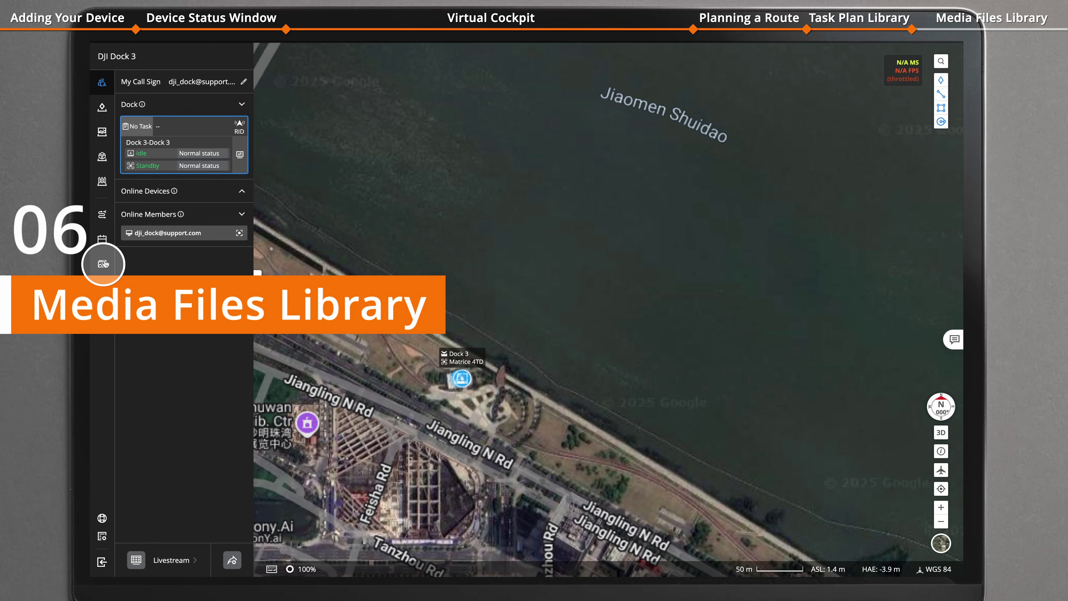
Step back through the uploaded photos and videos, then begin a new change detection task
left_click(102, 264)
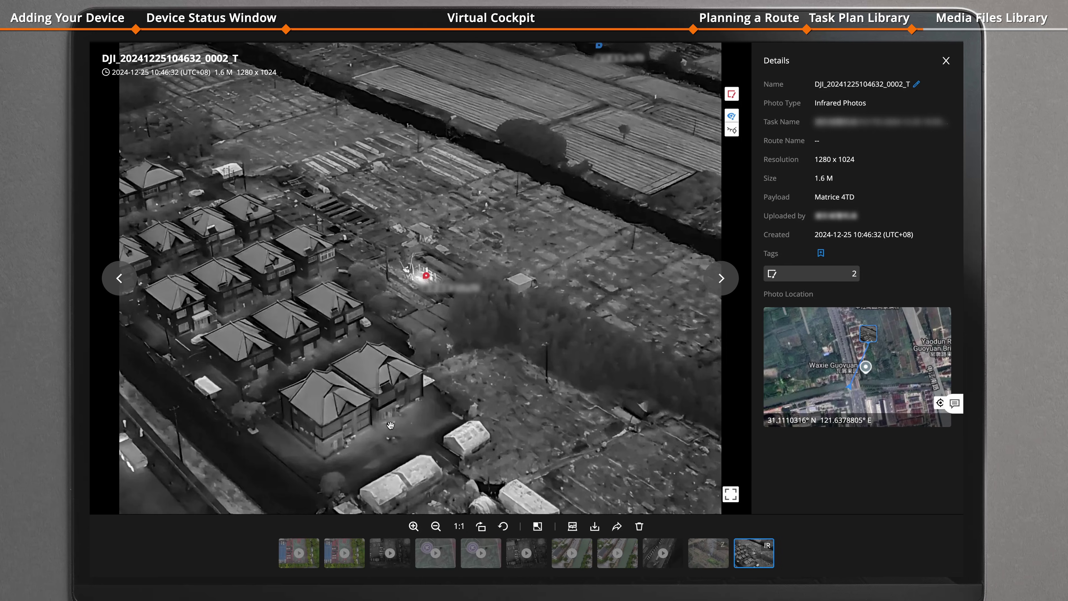
key("Left")
key("Left")
key("Left")
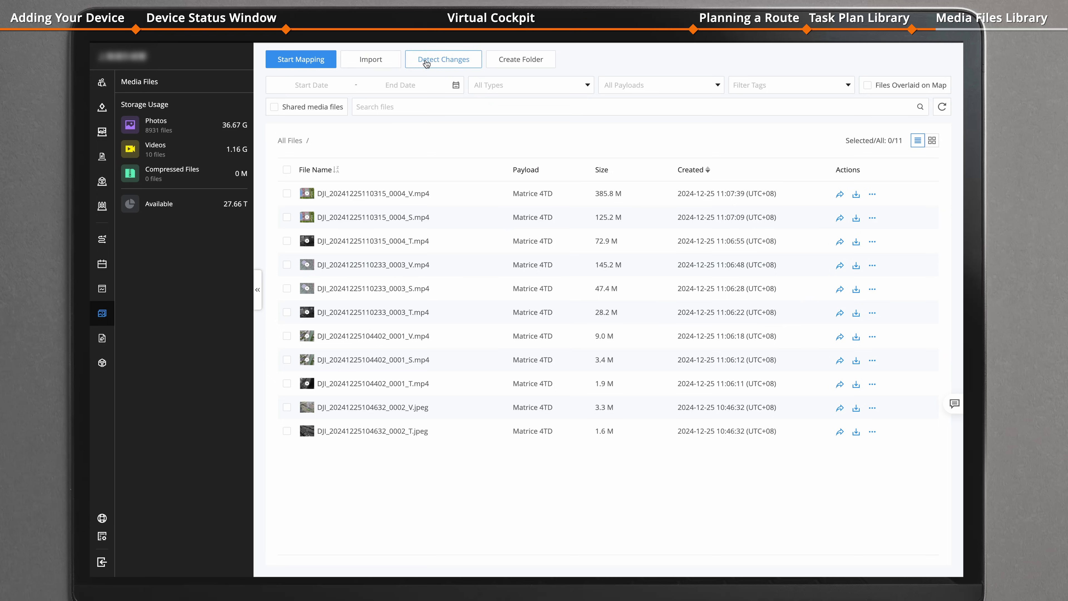
left_click(440, 61)
left_click(184, 375)
Compare ceshi route's wenjian folder against the Window 2 folder with Vehicles ignored, and start detection
left_click(178, 163)
left_click(251, 156)
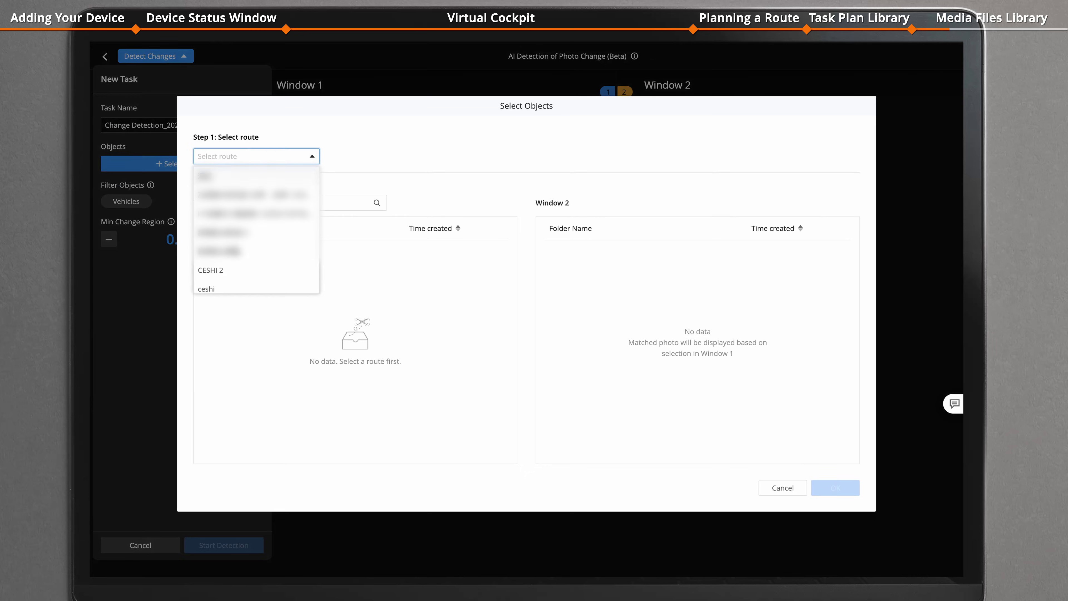
left_click(225, 287)
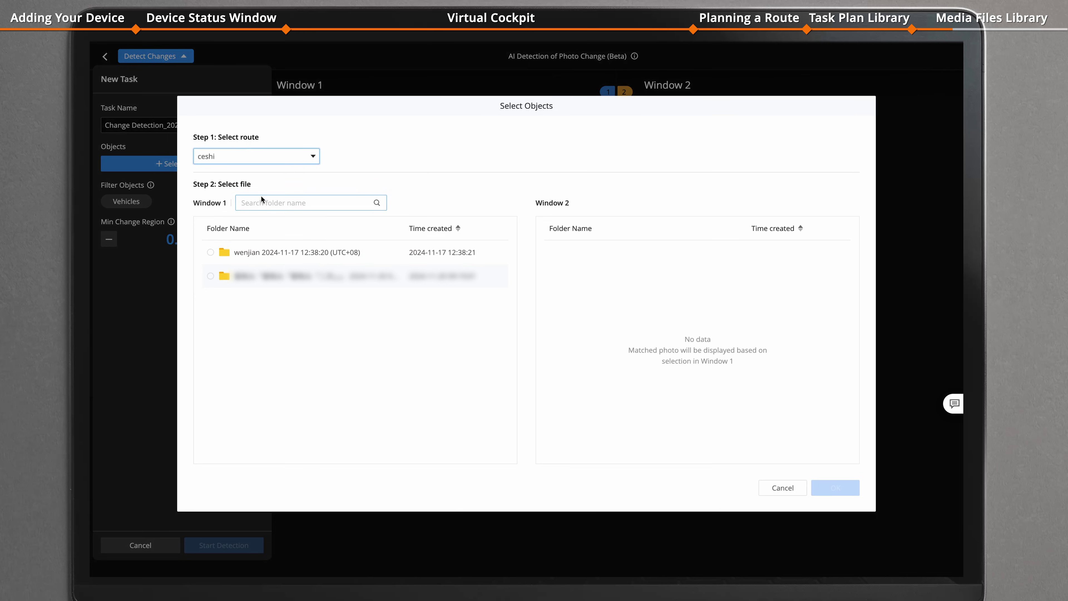
left_click(210, 252)
left_click(553, 253)
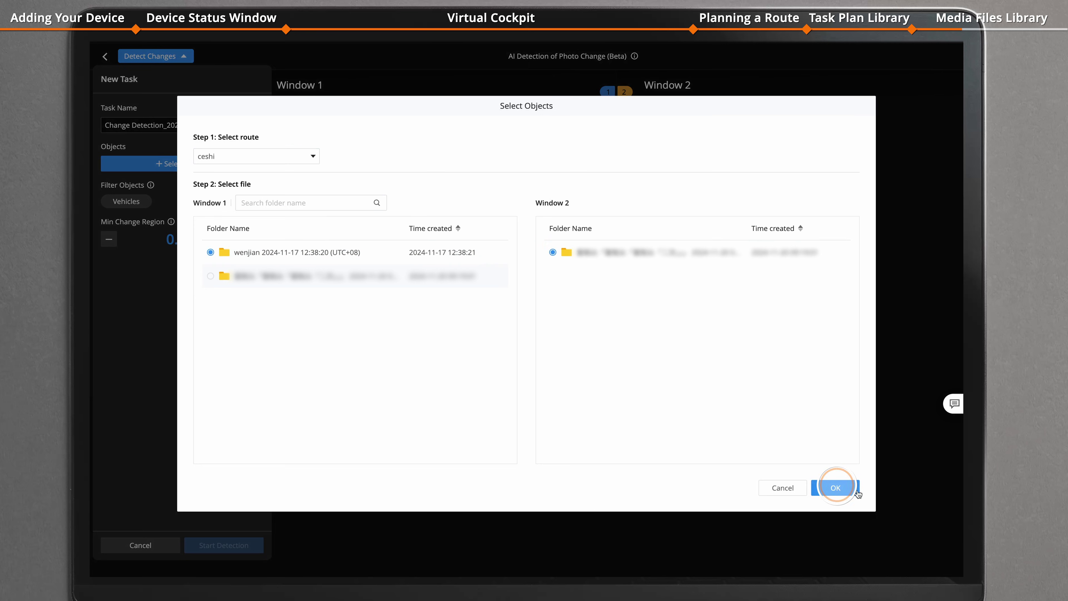
left_click(835, 488)
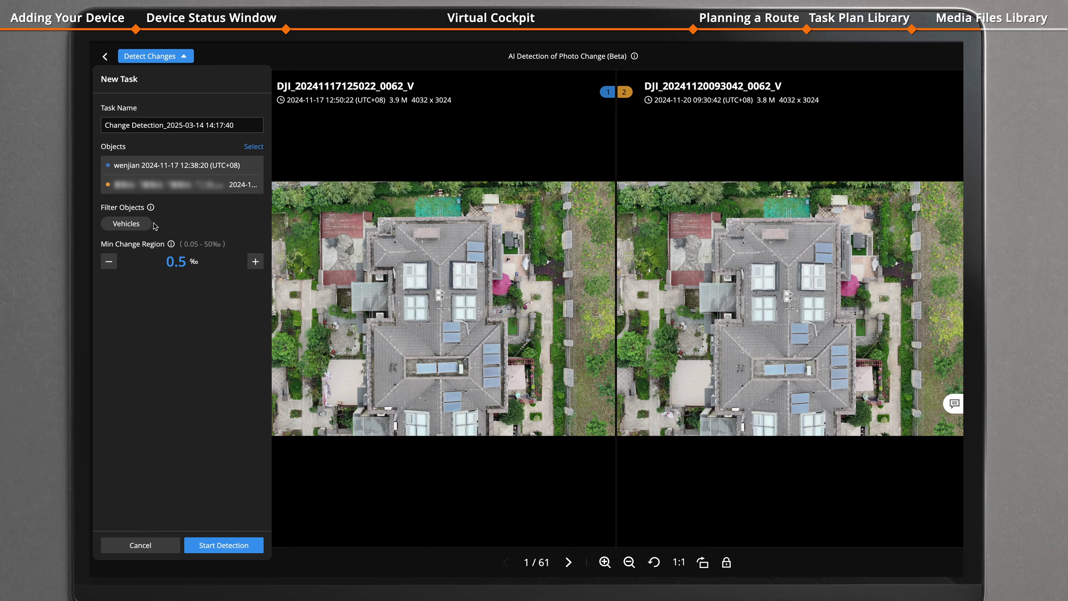
left_click(142, 226)
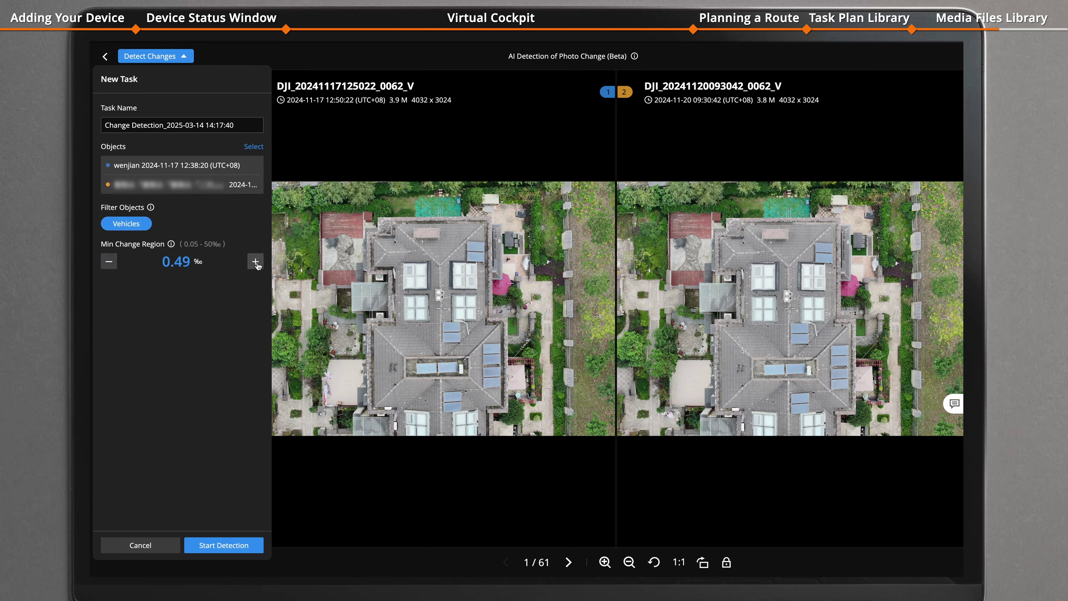
left_click(223, 546)
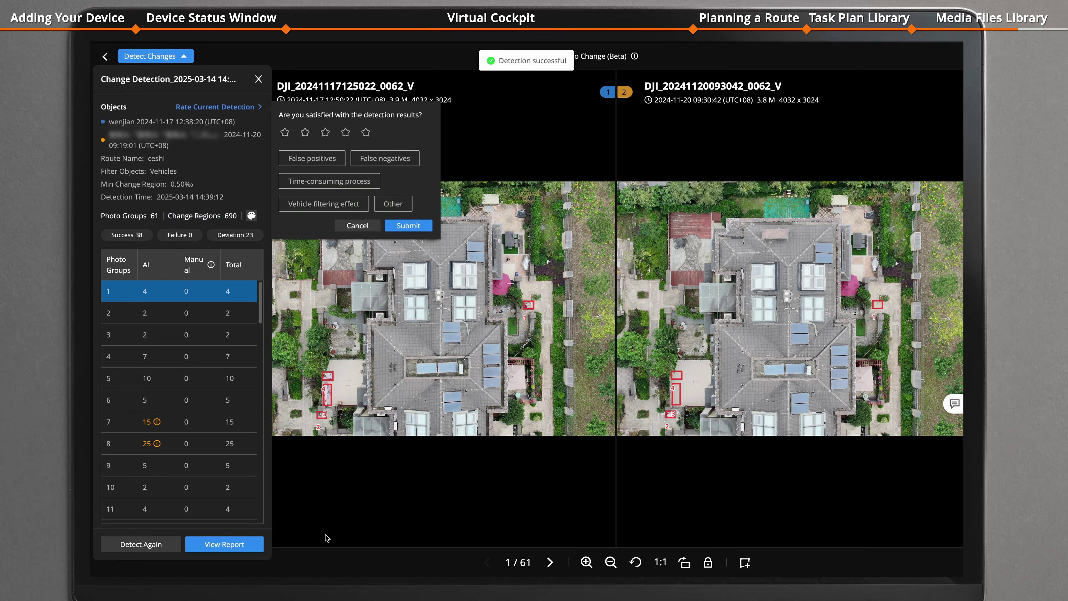
Zoom and pan the photo pair to inspect change boxes 1–4, then open the report
scroll(390, 389, "up", 10)
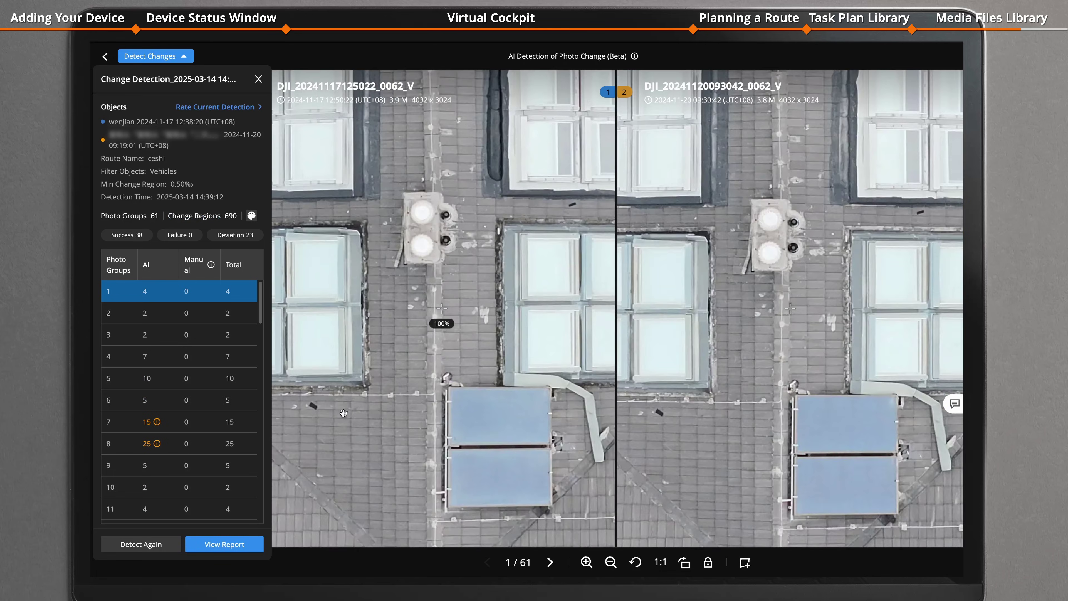
left_click_drag(389, 389, 615, 218)
scroll(380, 351, "down", 5)
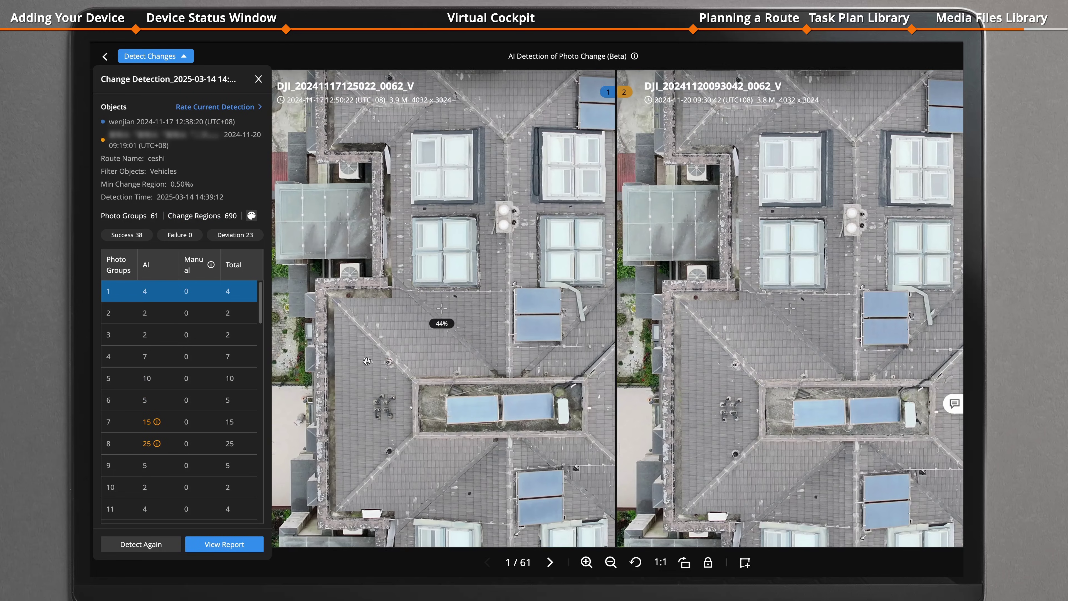
left_click_drag(302, 408, 516, 413)
scroll(515, 414, "down", 5)
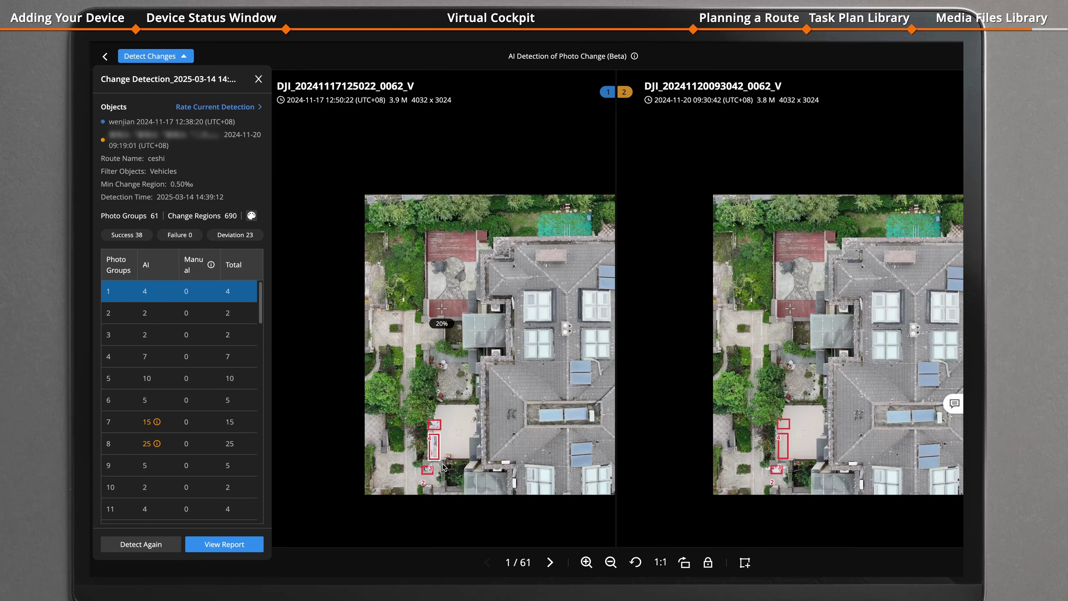
left_click_drag(443, 467, 281, 465)
scroll(508, 333, "up", 7)
scroll(514, 313, "down", 7)
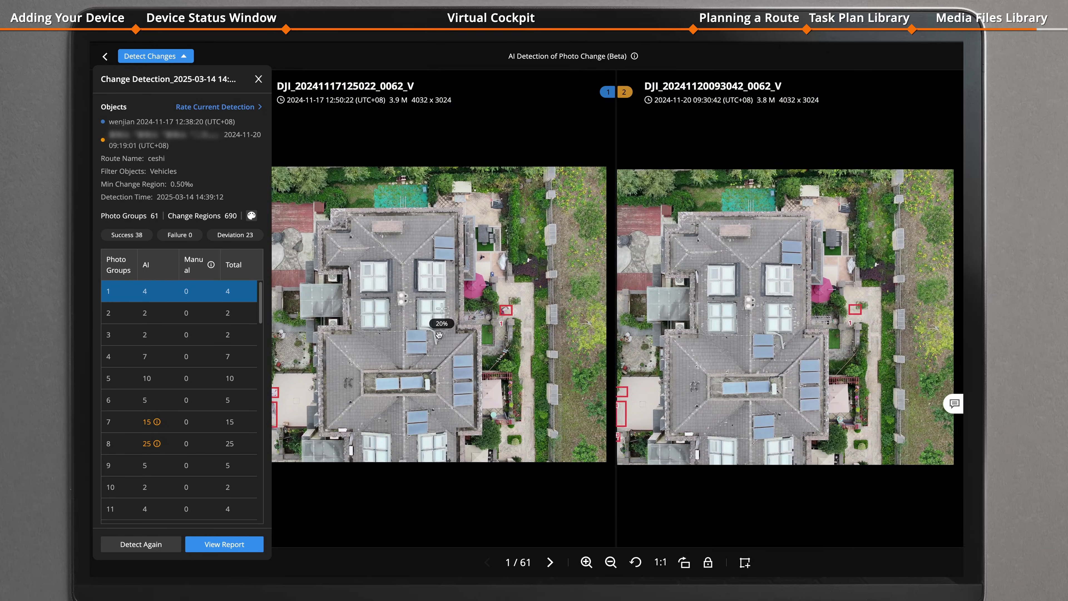
left_click(221, 545)
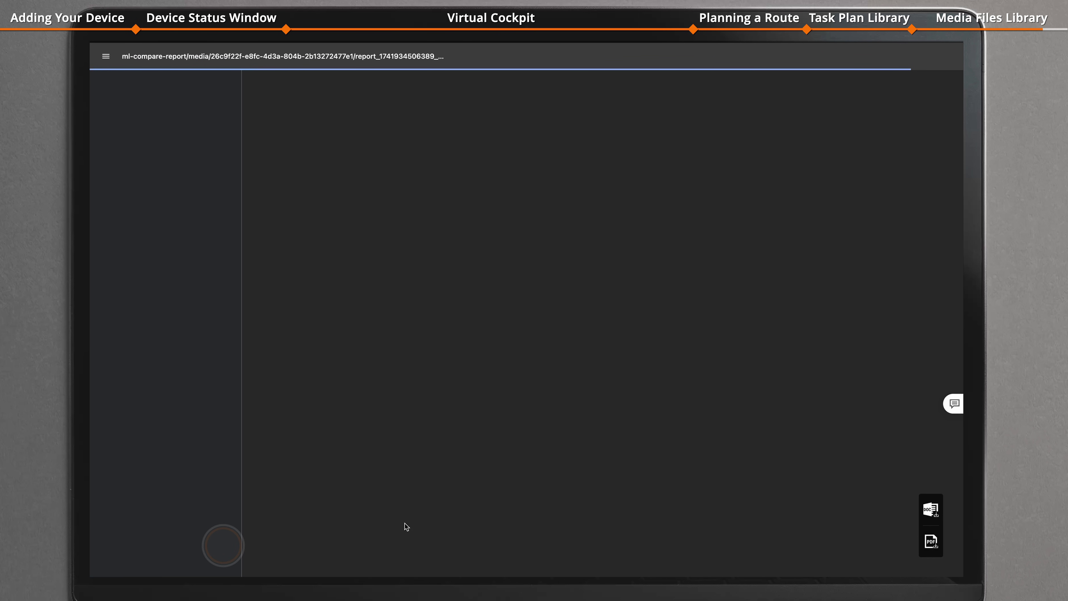